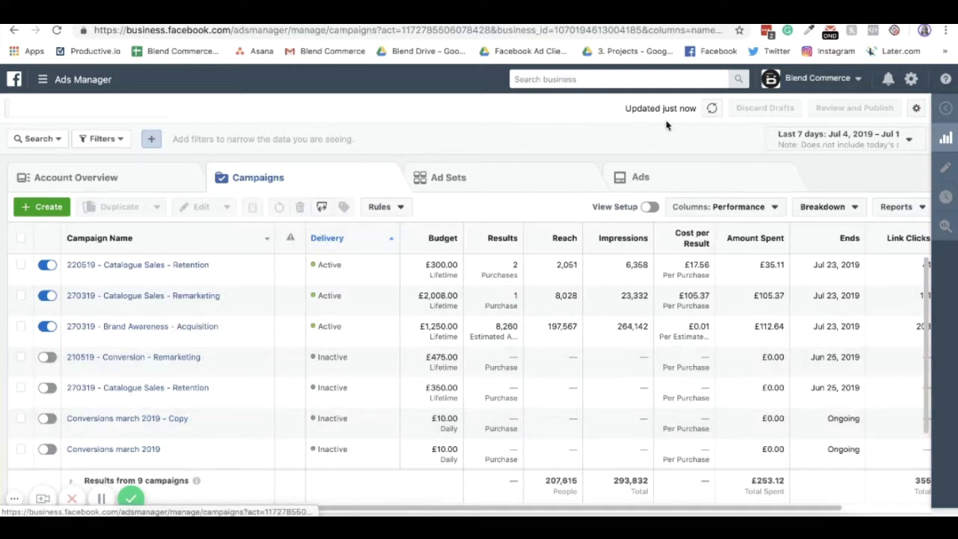
Step: Open the business settings and view the form for inviting people, closing it without sending an invitation
click(913, 80)
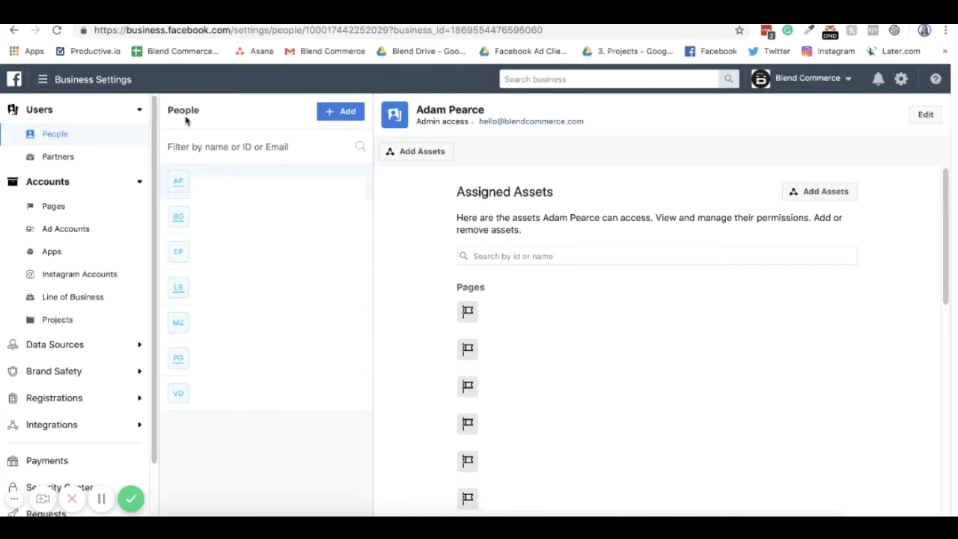
click(342, 113)
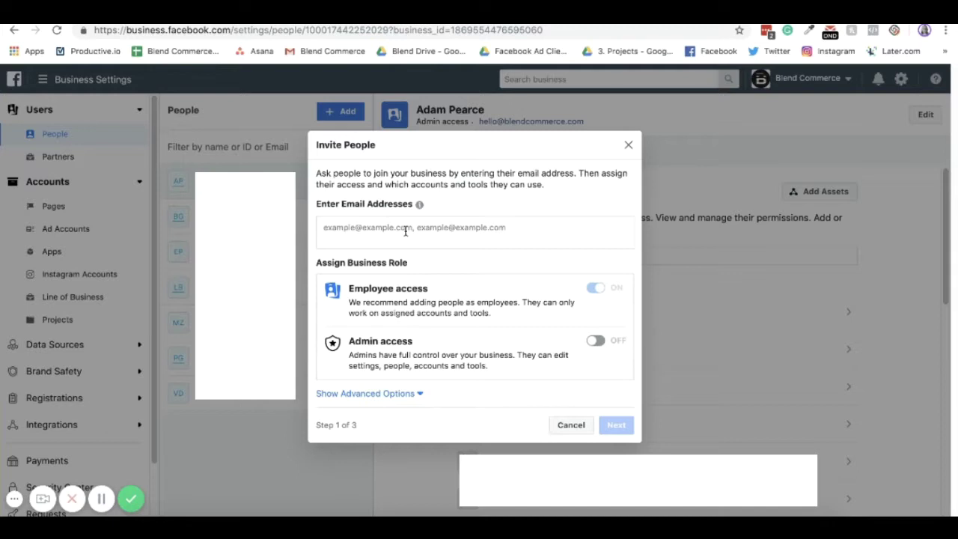
click(628, 144)
Step: Look through the list of partners connected to the business
click(56, 156)
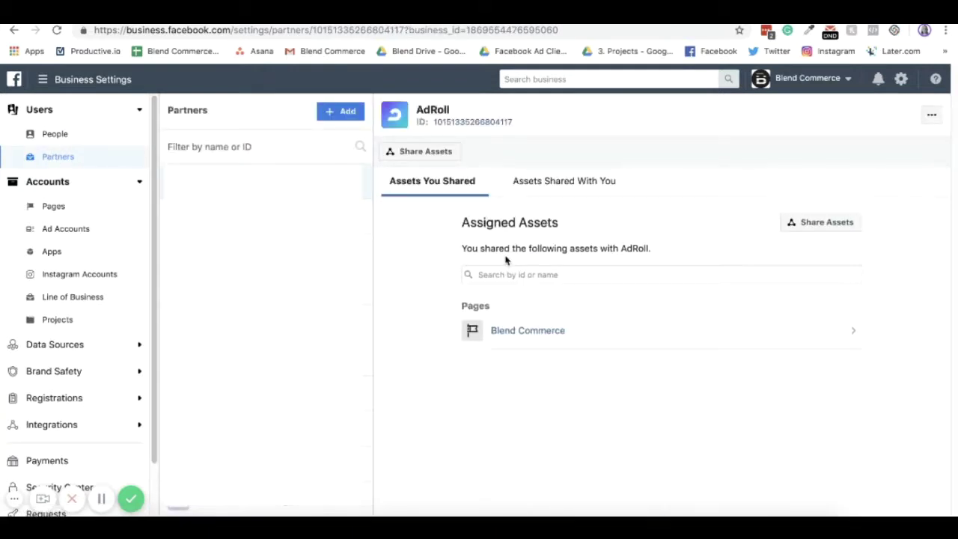
scroll(184, 158, down, 5)
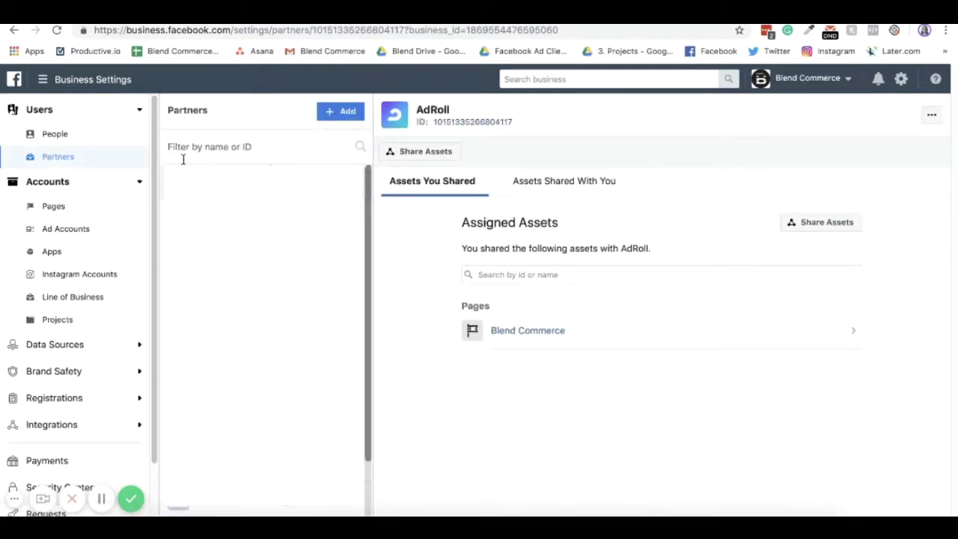
scroll(266, 322, down, 2)
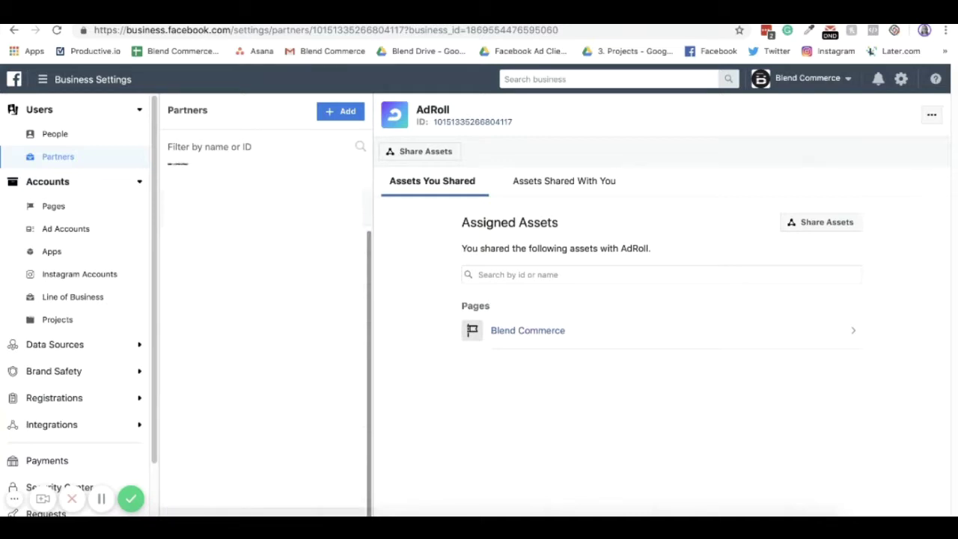
Step: Copy the Business Manager ID from the business information page
scroll(95, 249, down, 3)
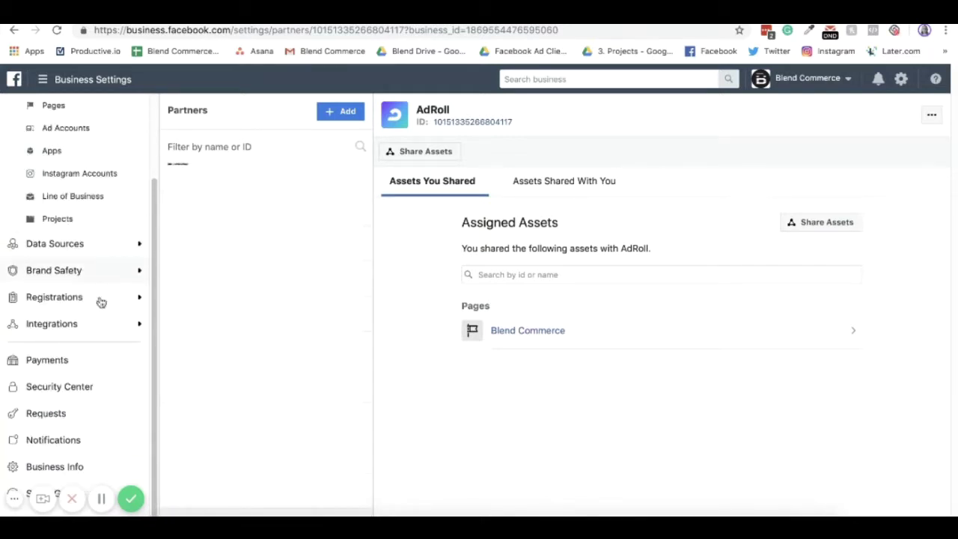
click(54, 472)
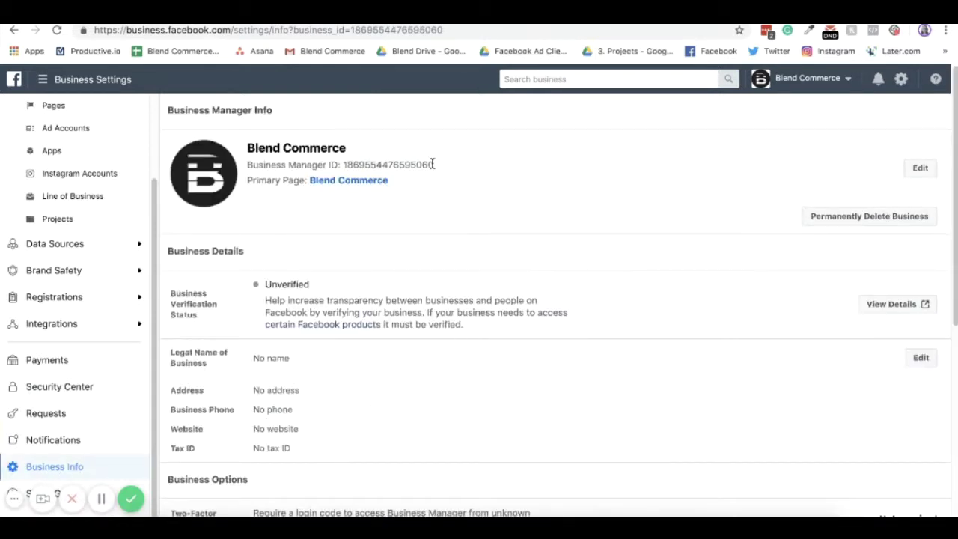
drag(433, 165, 343, 163)
key(ctrl+c)
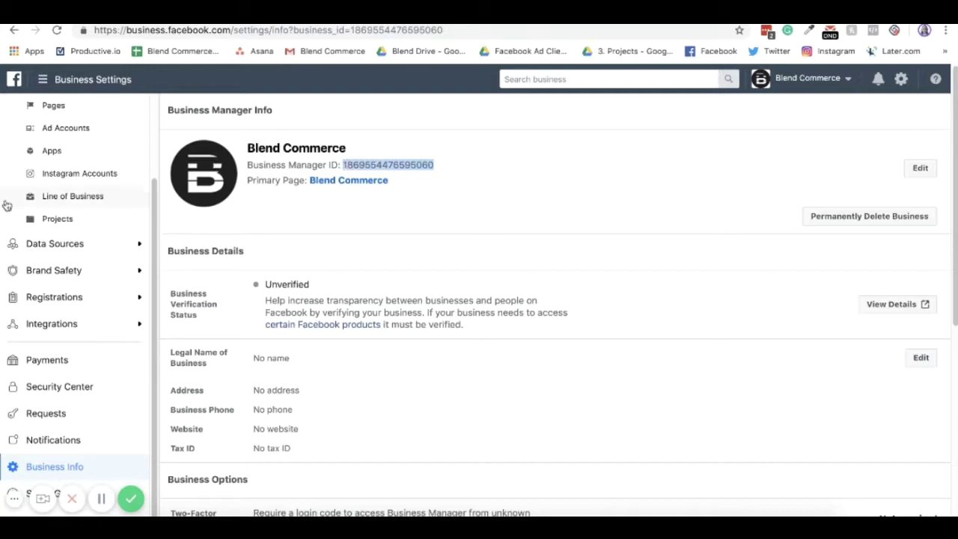
Step: Add a new partner with access to the business's assets, pasting the copied Business Manager ID as the Partner Business ID
scroll(49, 231, up, 3)
click(75, 158)
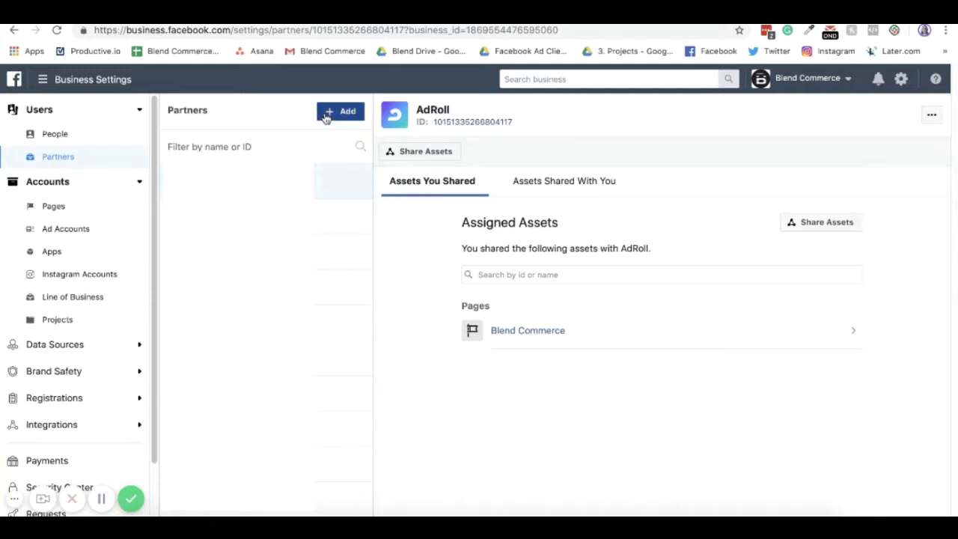
click(325, 113)
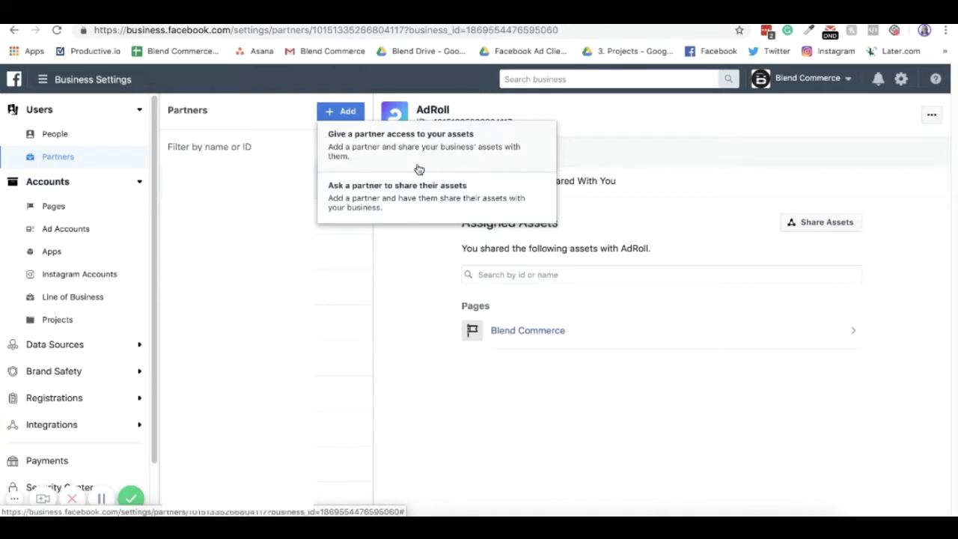
click(432, 309)
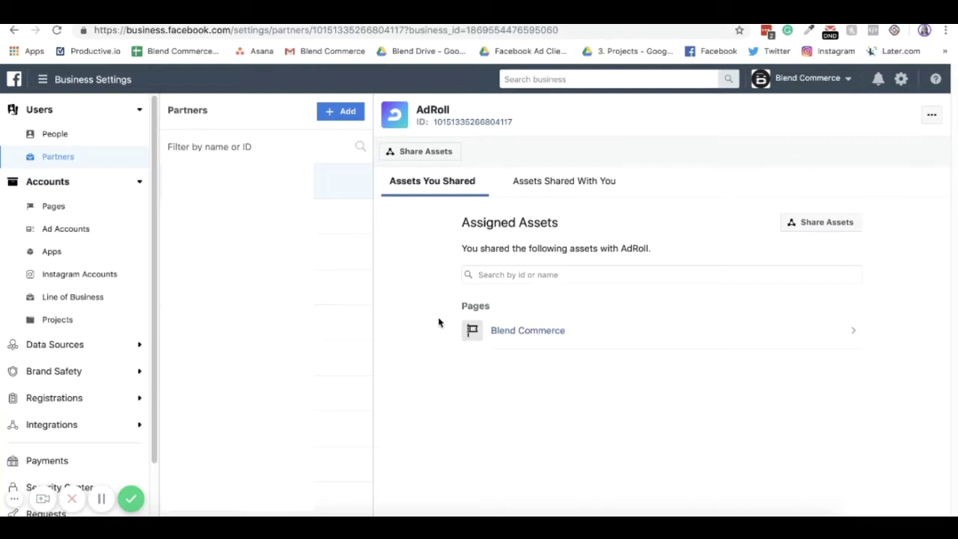
click(341, 117)
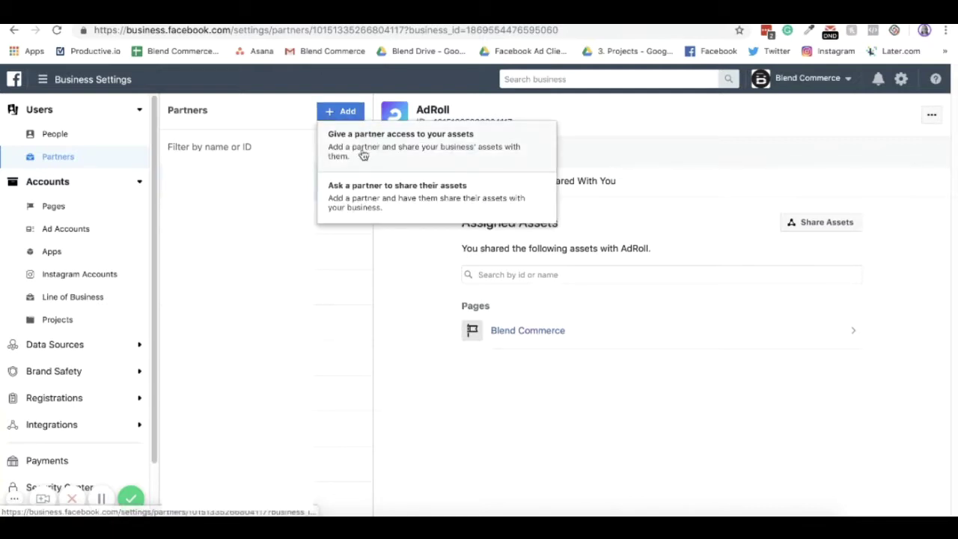
click(405, 159)
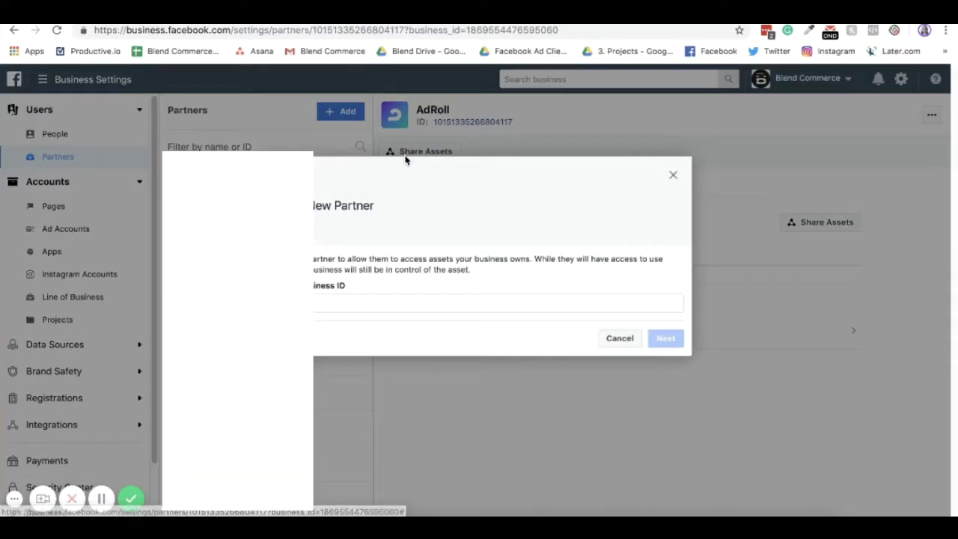
click(365, 304)
key(ctrl+v)
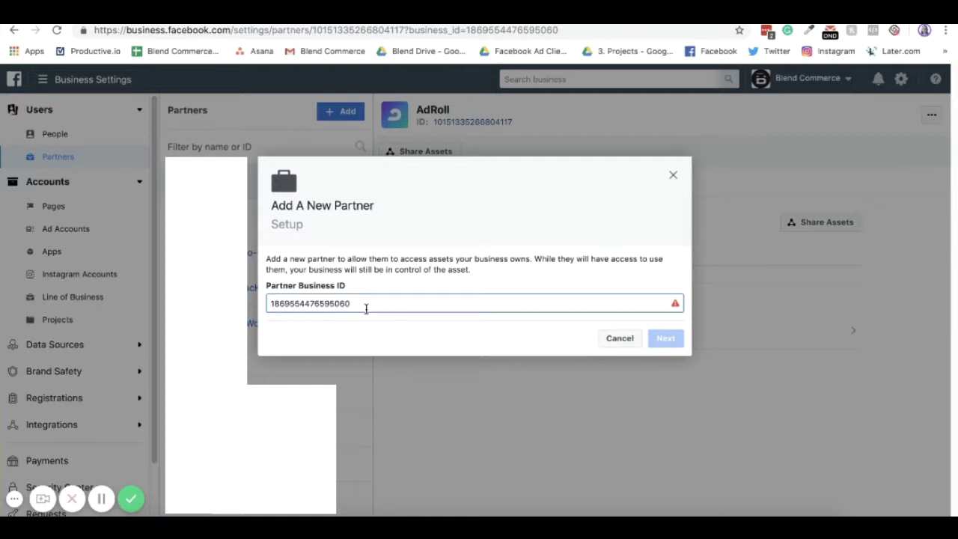
mouse_move(678, 305)
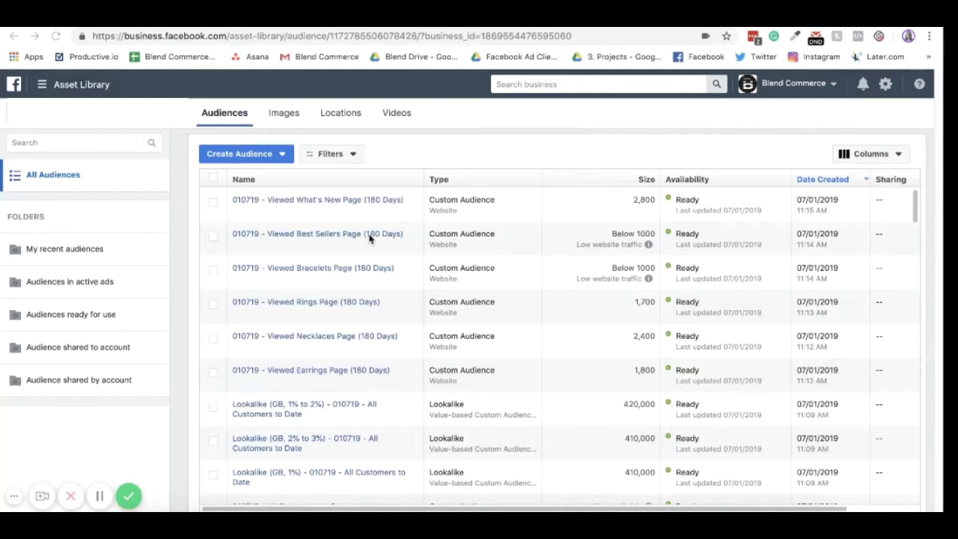
Step: Start a new custom audience that uses website traffic as its source
click(266, 156)
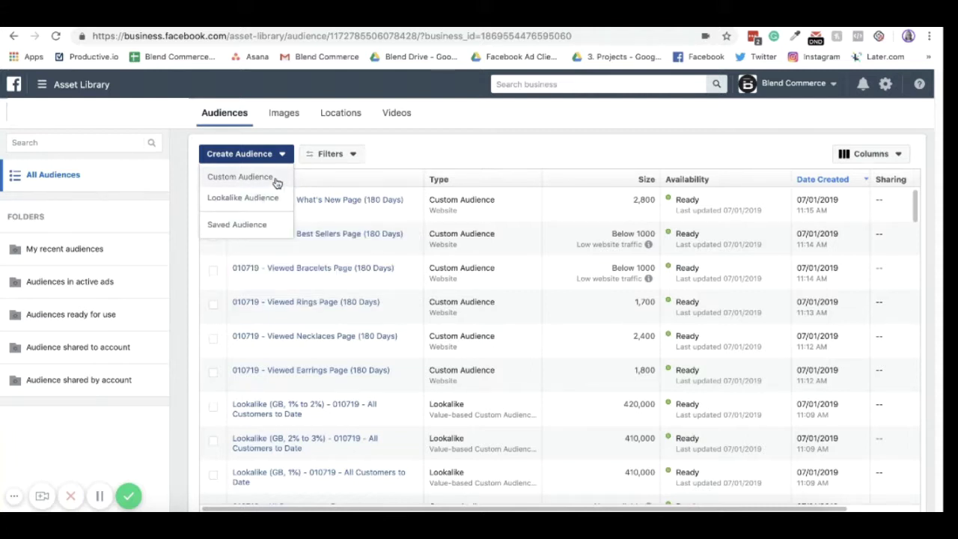
click(276, 182)
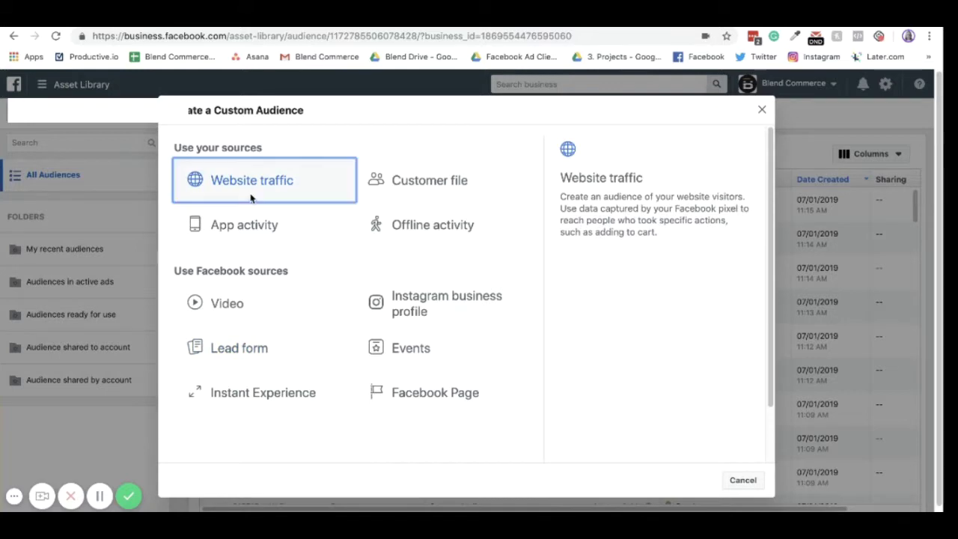
key(Escape)
click(298, 336)
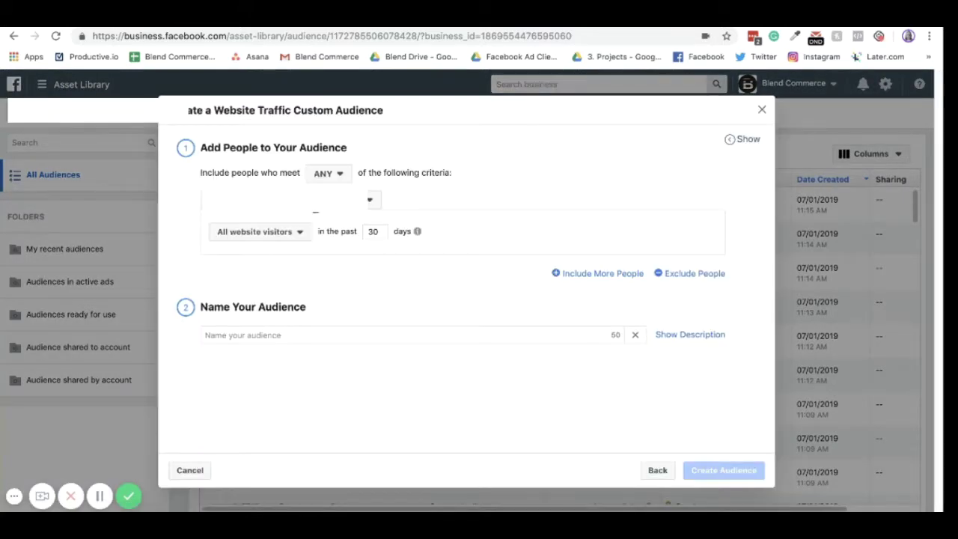
Step: Examine the visitor and event criteria available for the website traffic audience, keeping all website visitors selected
click(293, 234)
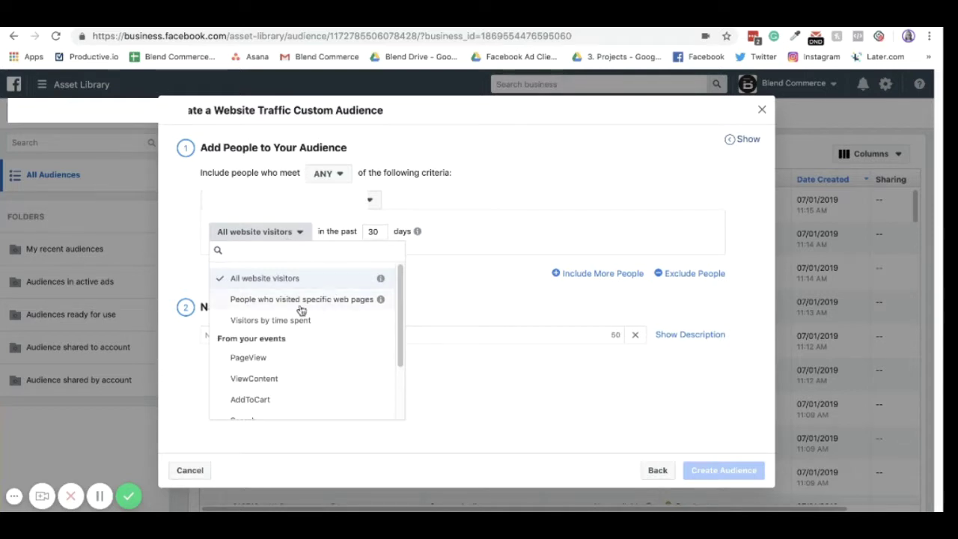
scroll(304, 308, down, 1)
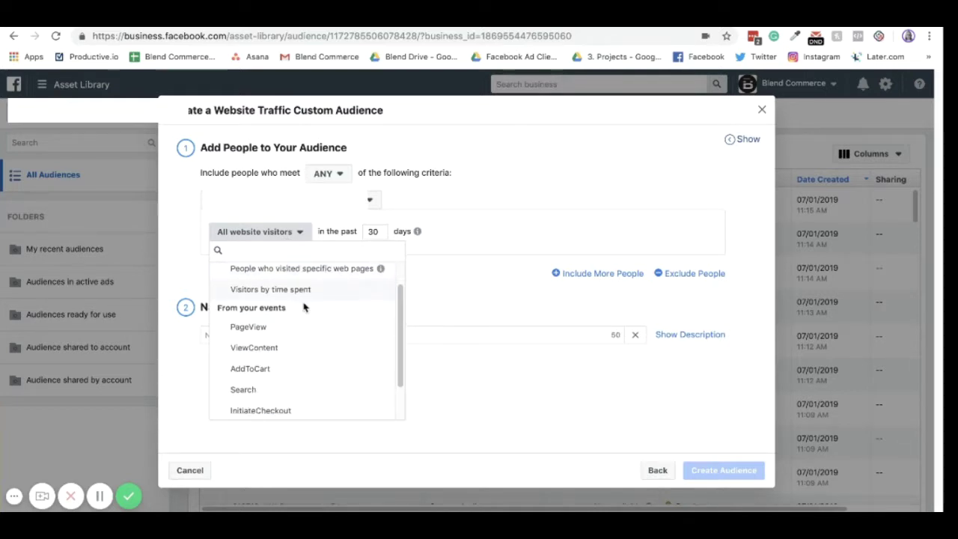
scroll(304, 308, down, 1)
scroll(304, 307, down, 1)
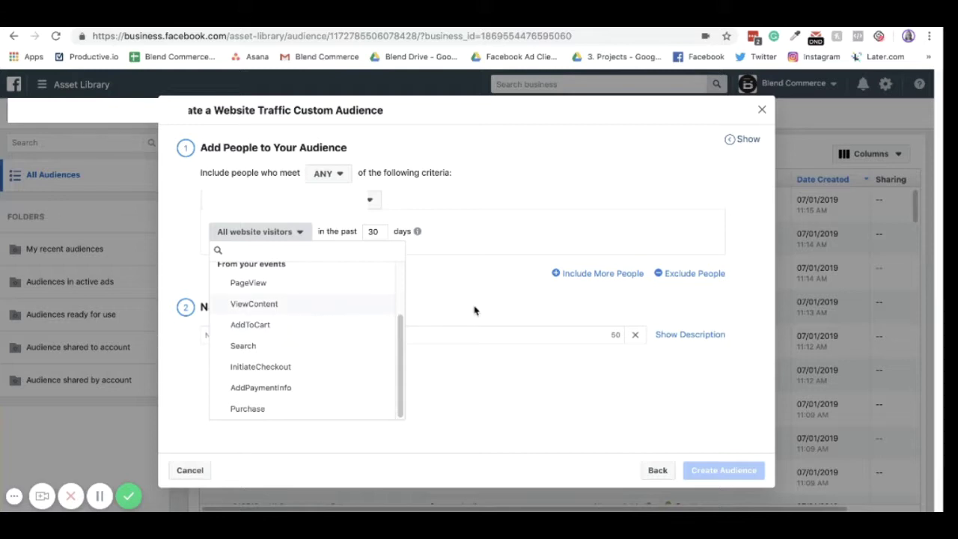
click(442, 316)
Step: Name the website traffic audience "110718 - Website Visitors (30 Days)" and close the form without creating it
click(263, 334)
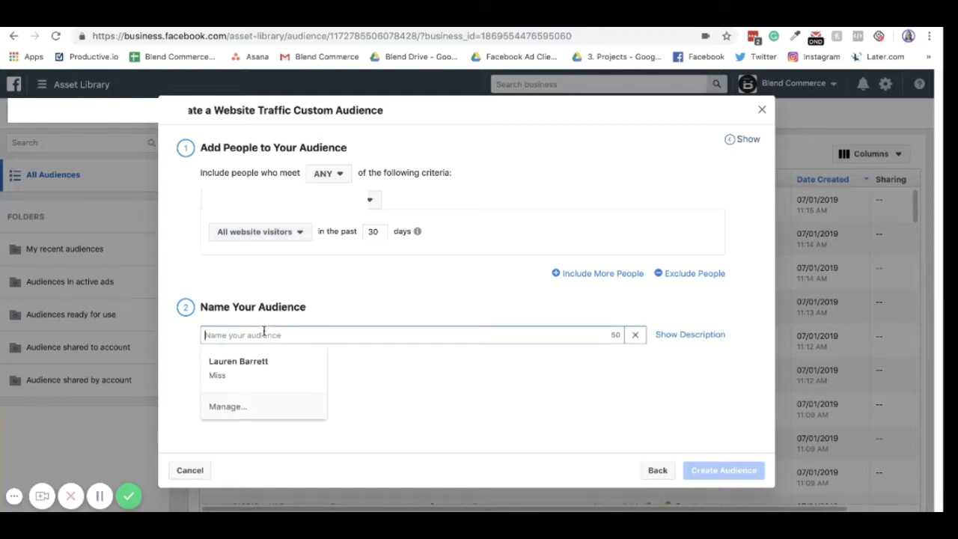
text(1107)
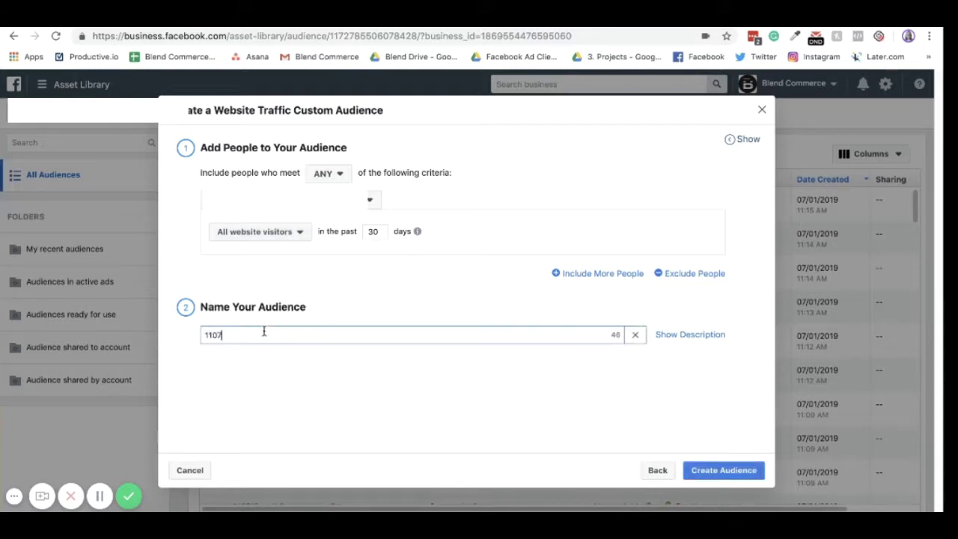
text(18 - Website Visitors (30 Days))
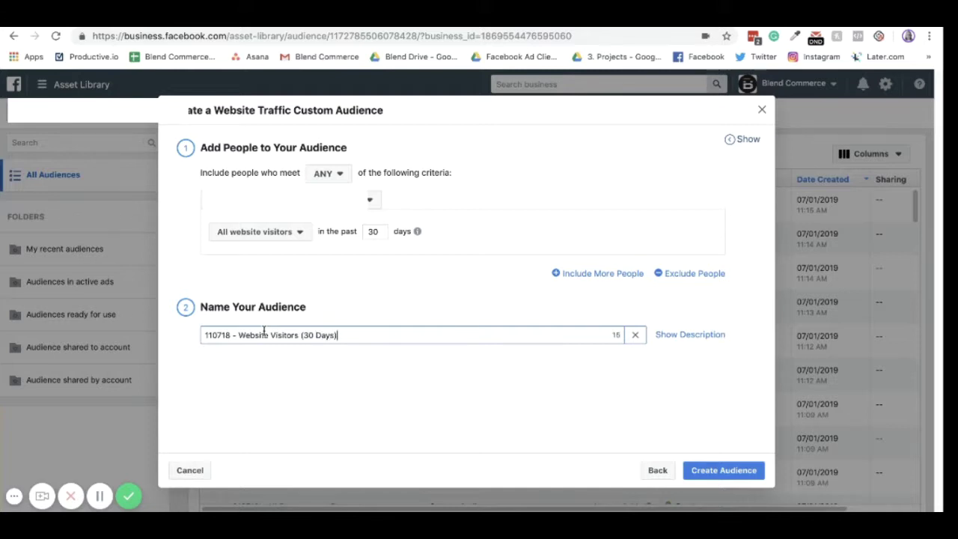
click(758, 107)
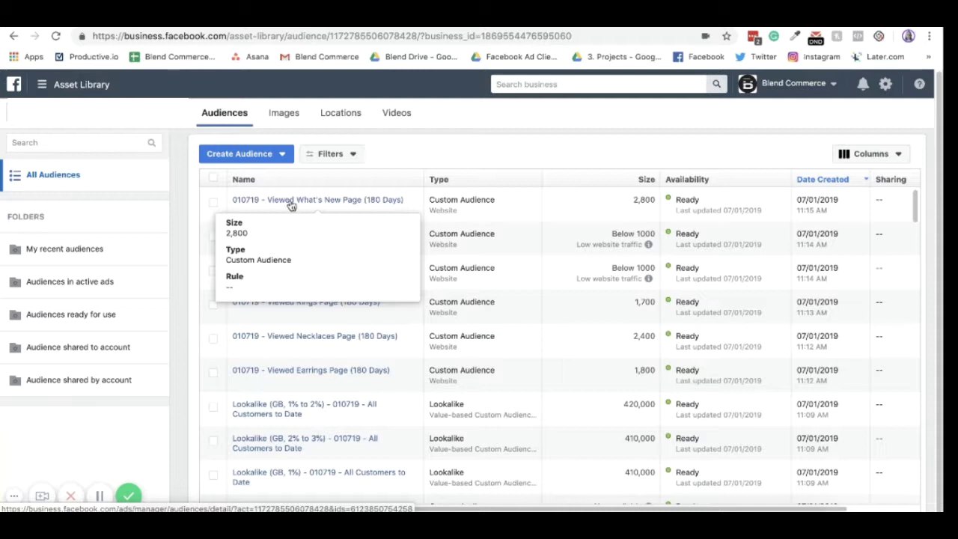
Step: Start a lookalike audience with the value-based source "010719 - All Customers to Date"
click(277, 155)
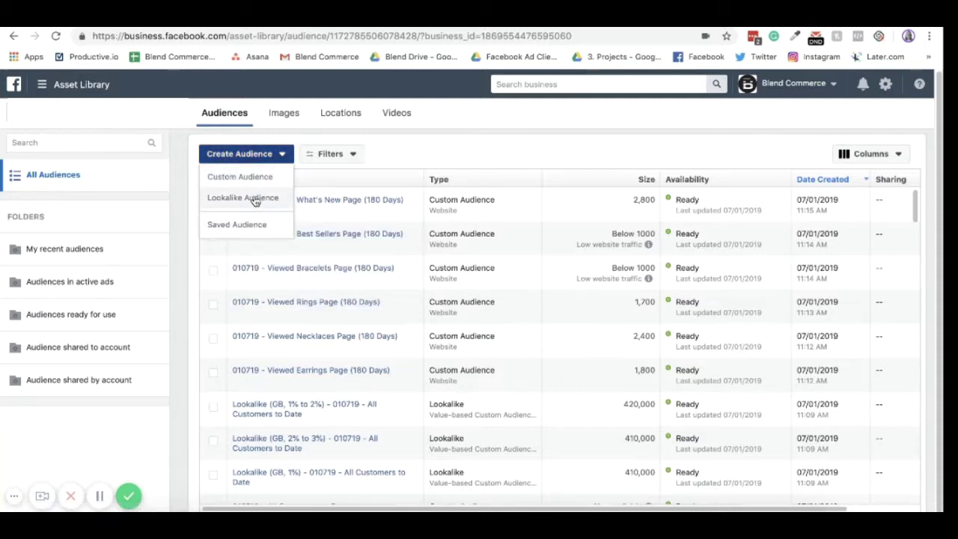
click(254, 200)
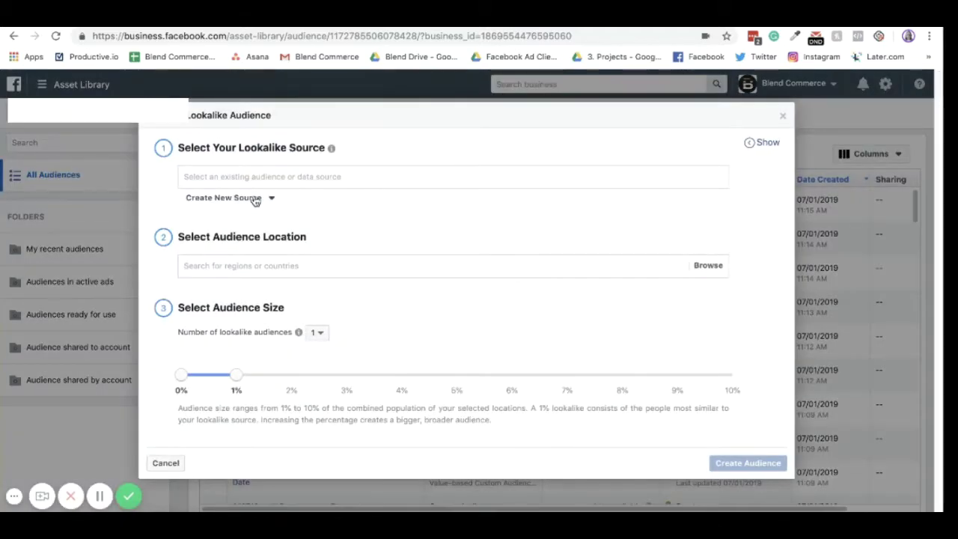
click(284, 179)
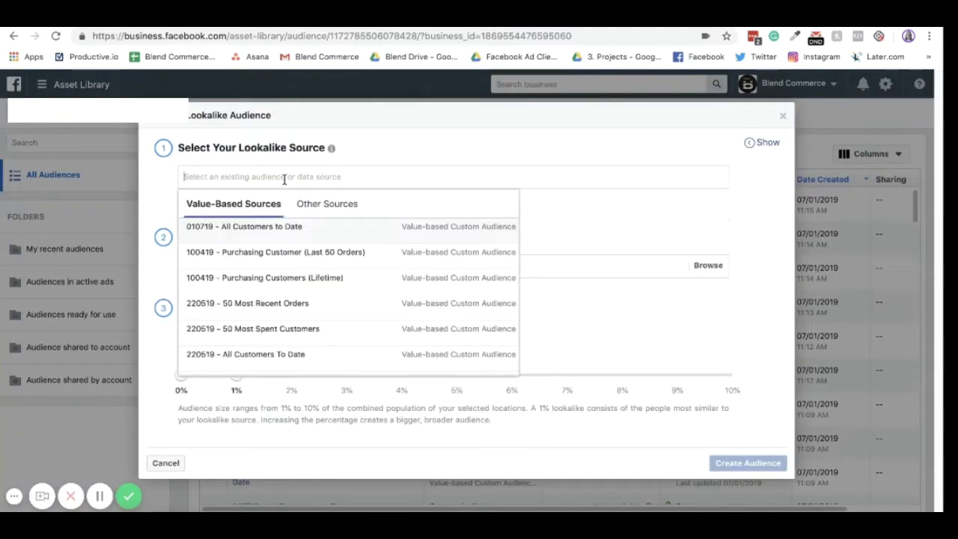
click(274, 234)
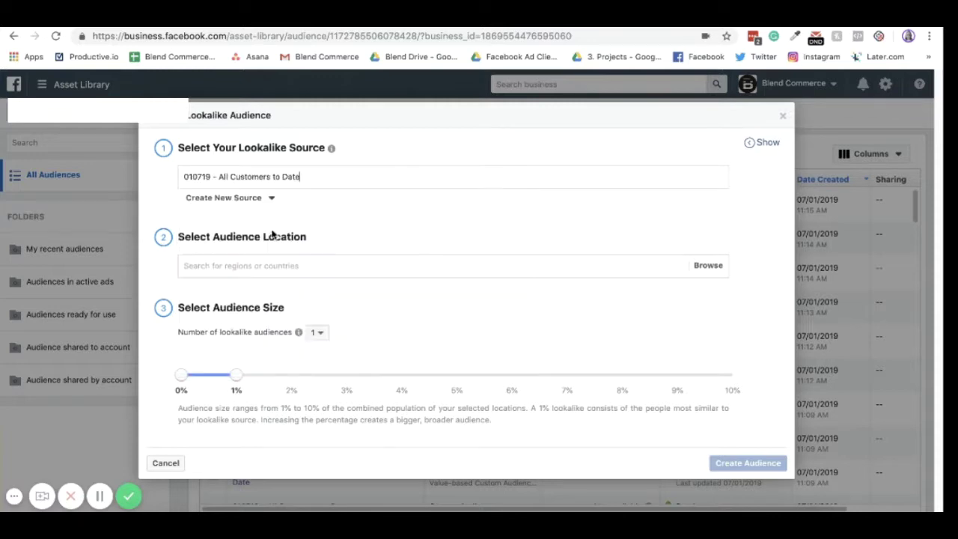
Step: Search for "United" and set the lookalike audience location to United States
click(328, 266)
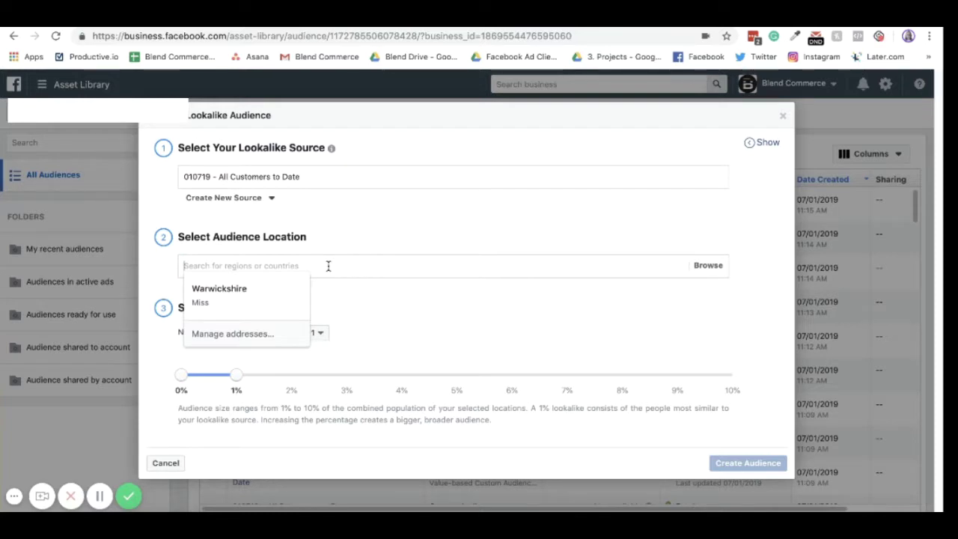
text(Uni)
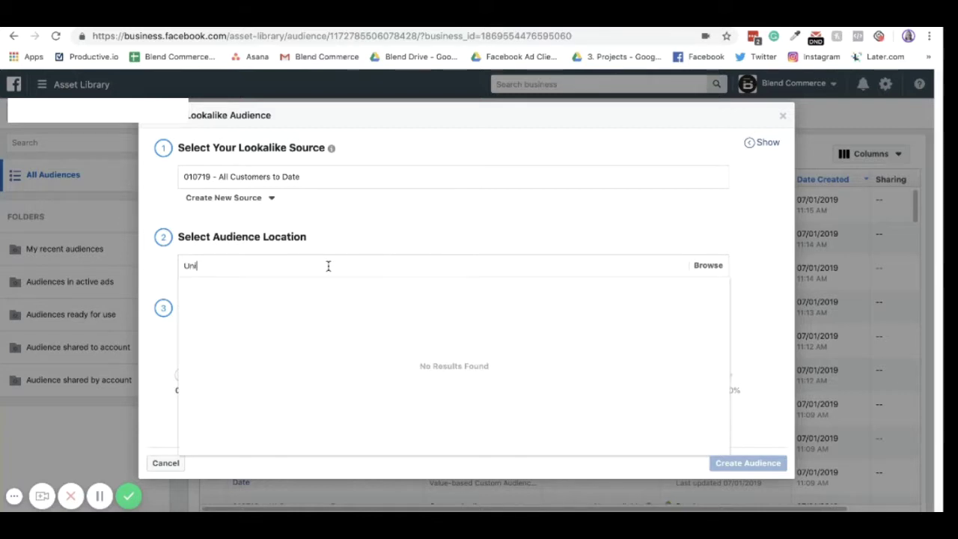
text(ted)
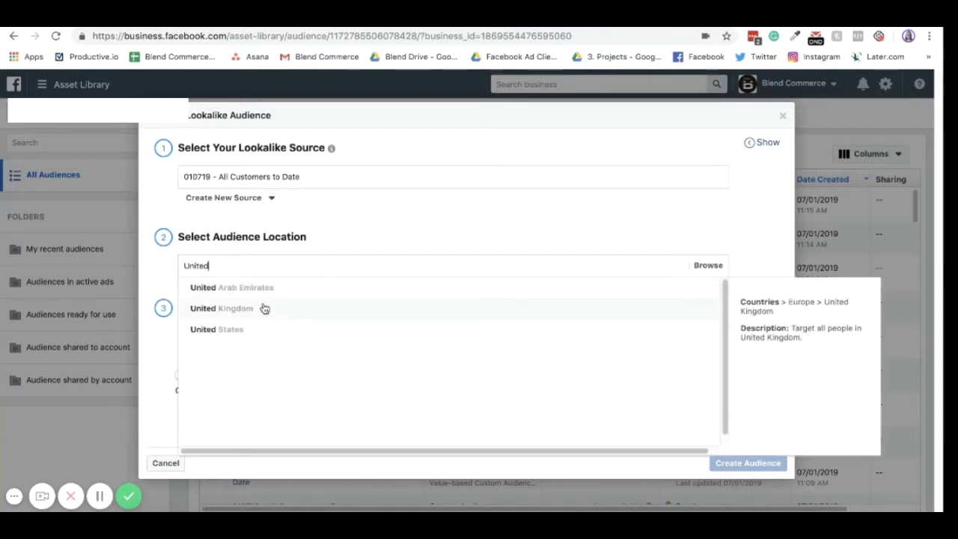
click(256, 329)
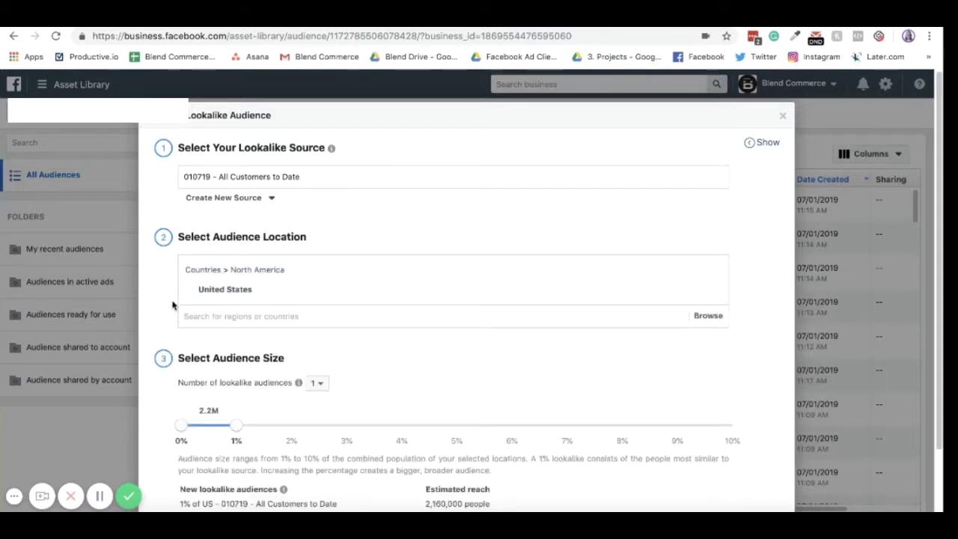
Step: Set the number of lookalike audiences to 3 and close the form without creating them
scroll(268, 371, down, 2)
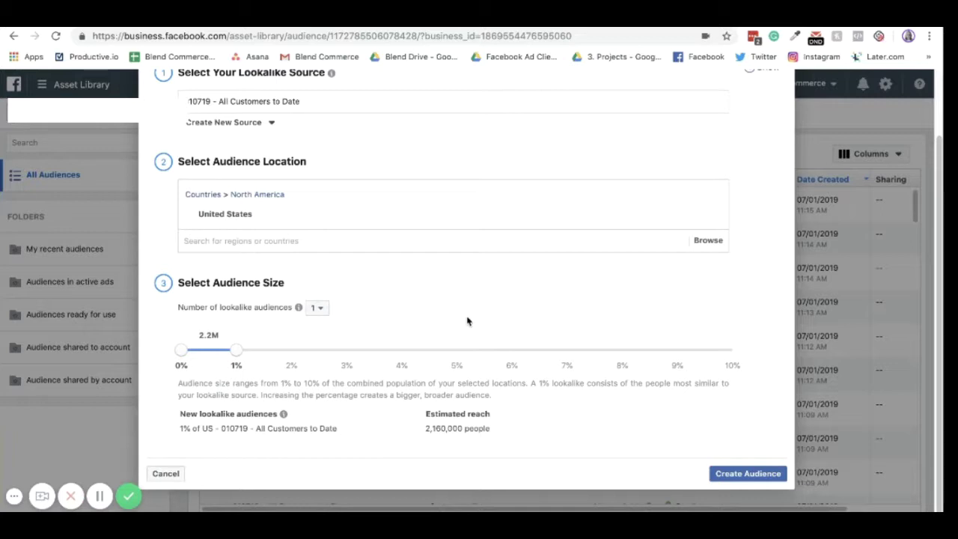
click(319, 308)
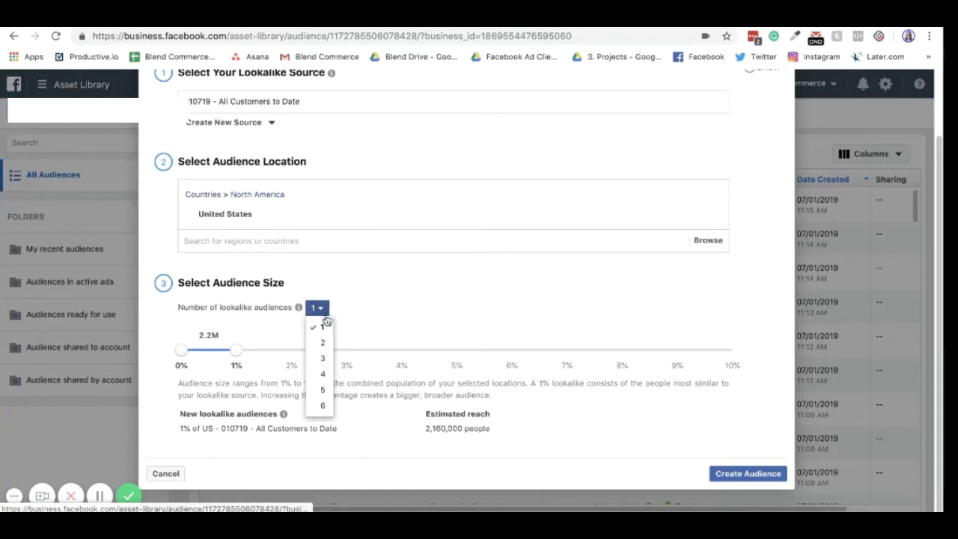
click(322, 359)
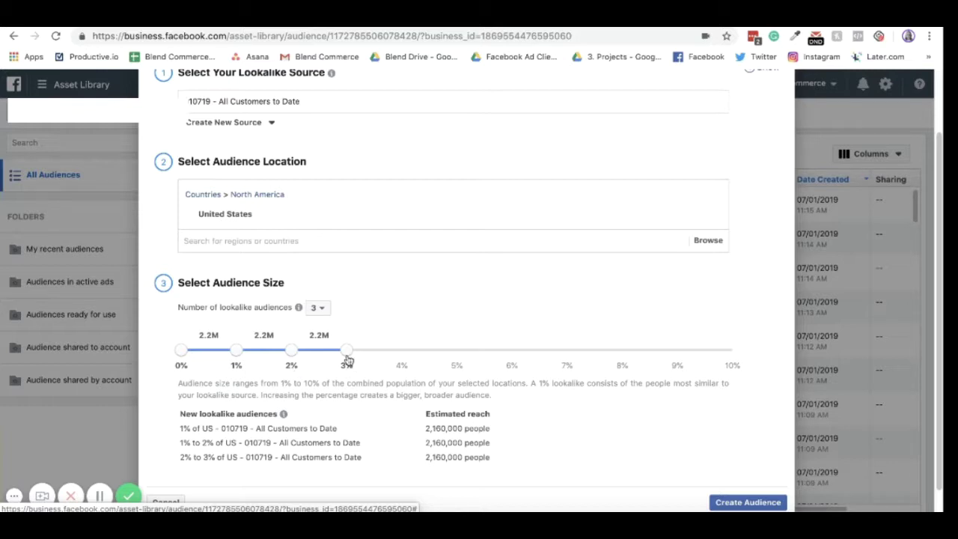
scroll(520, 265, up, 2)
scroll(520, 265, down, 2)
scroll(596, 223, up, 2)
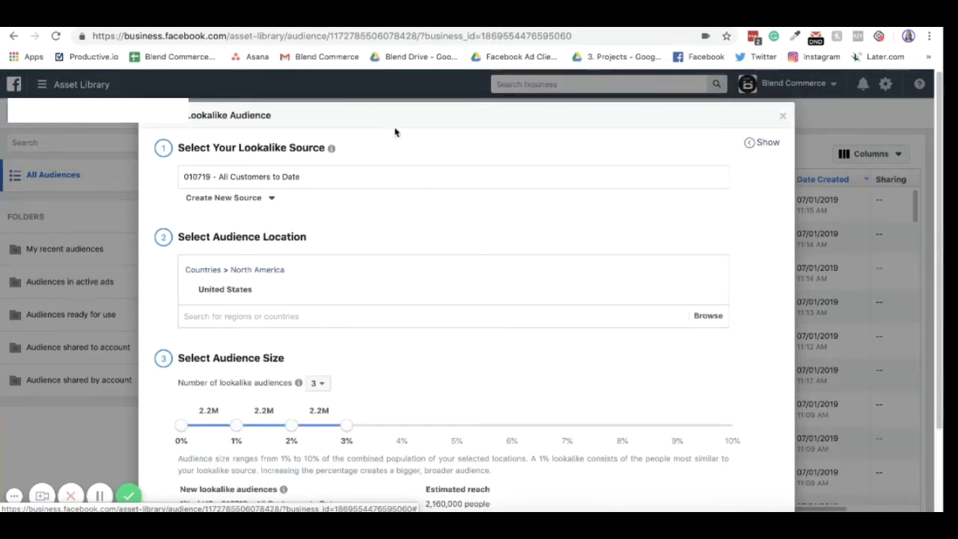
click(782, 119)
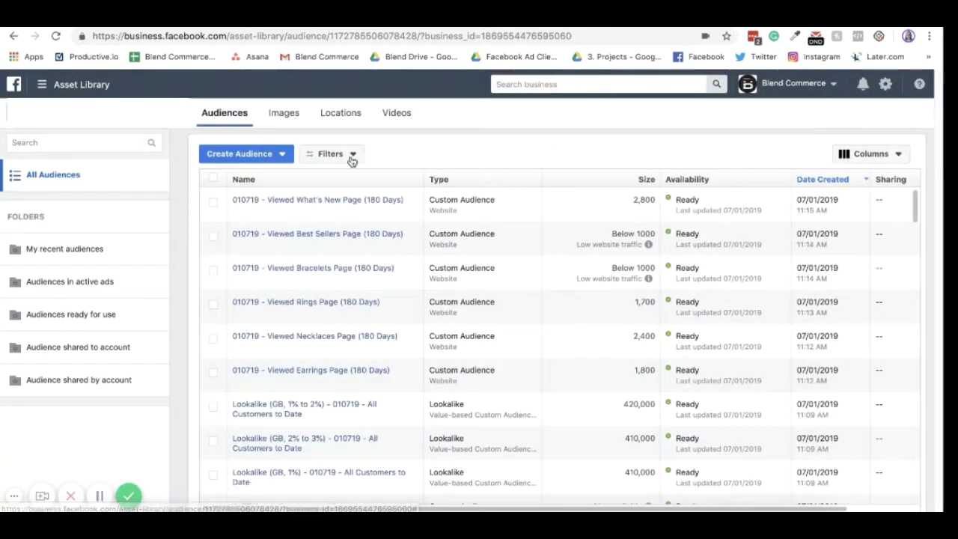
Step: Start a new saved audience and review its targeting fields
click(248, 157)
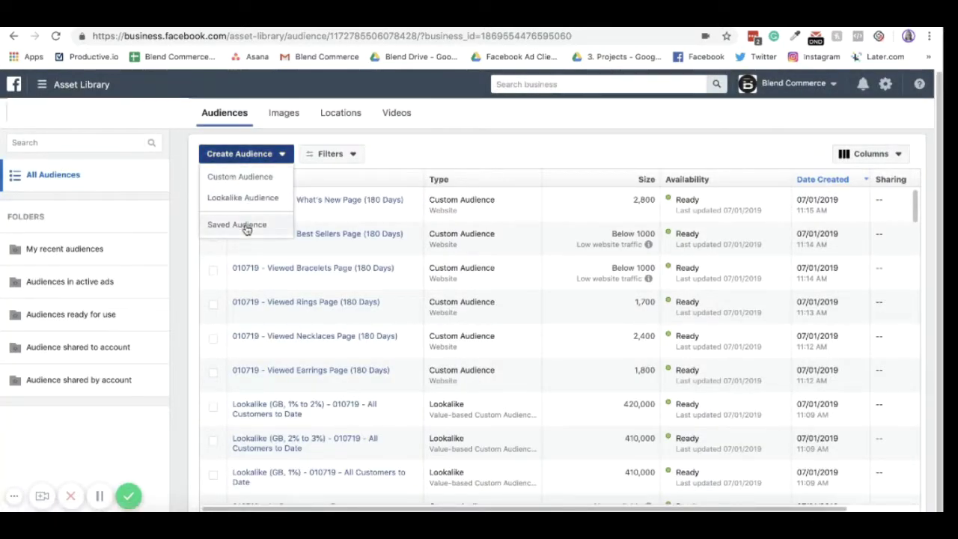
click(247, 227)
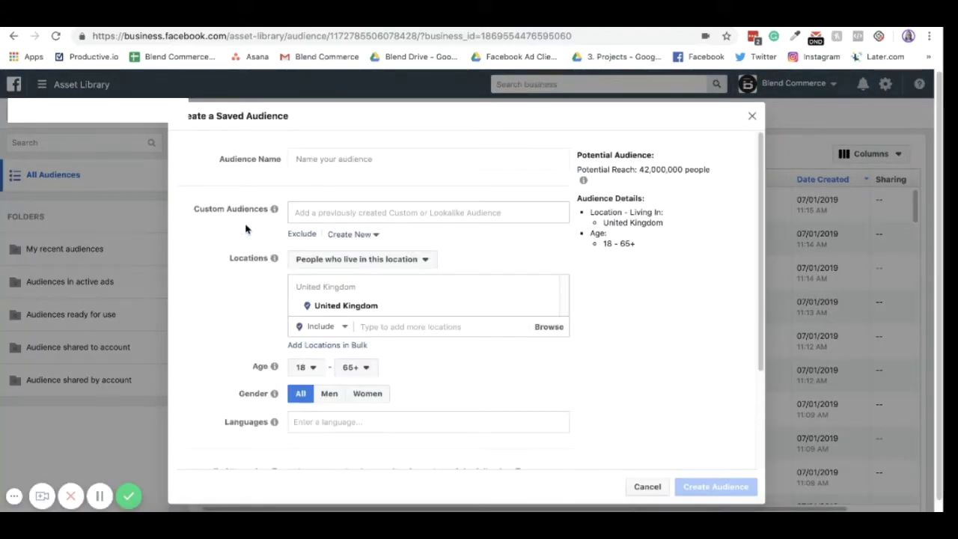
scroll(245, 228, down, 3)
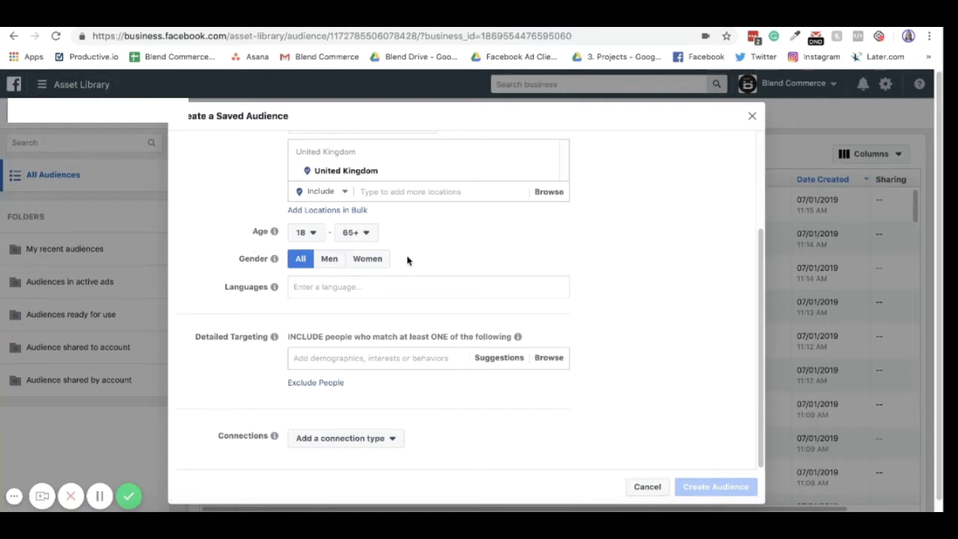
scroll(408, 260, up, 3)
Step: Name the saved audience "110719 - Business Competitors, interested in clothing"
click(362, 161)
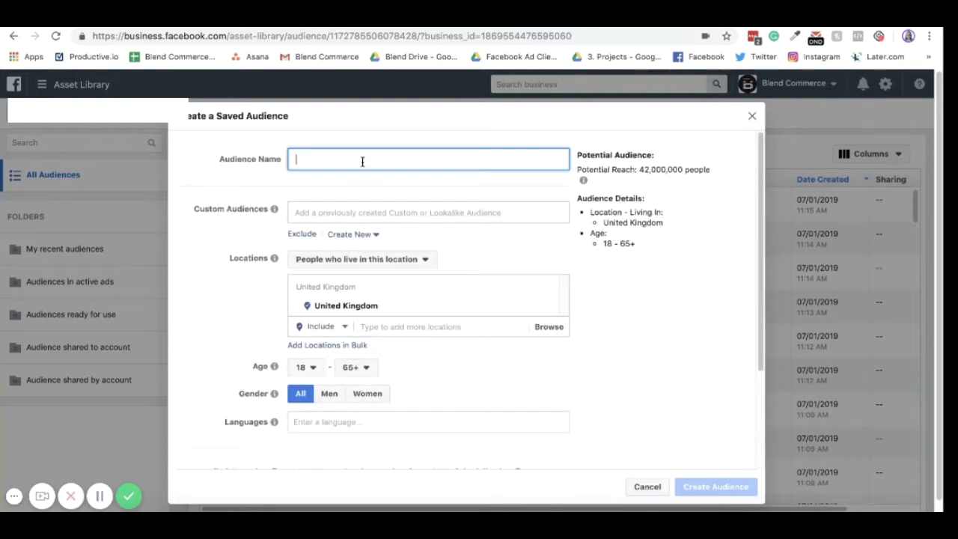
text(110719 -)
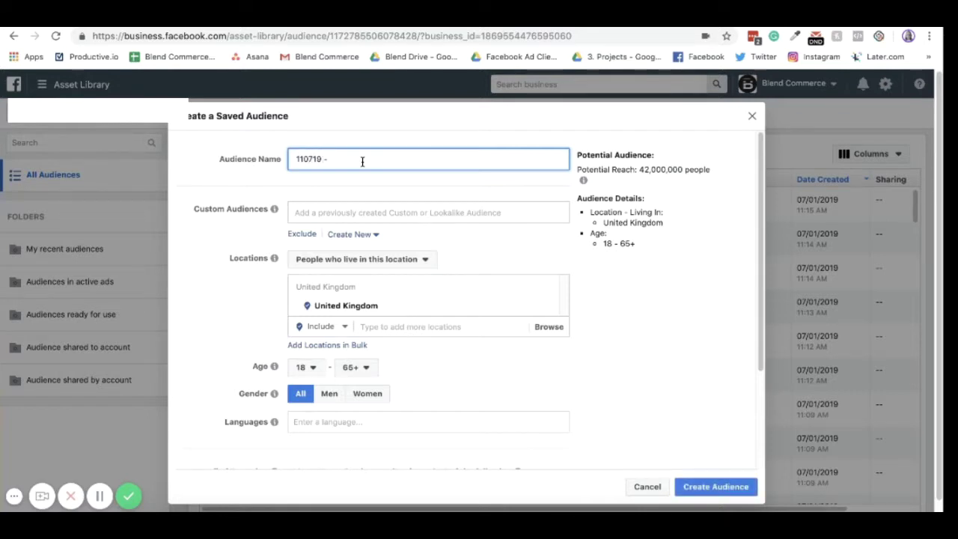
text( Bussiness)
key(BackSpace)
key(BackSpace)
key(BackSpace)
key(BackSpace)
key(BackSpace)
key(BackSpace)
text(in)
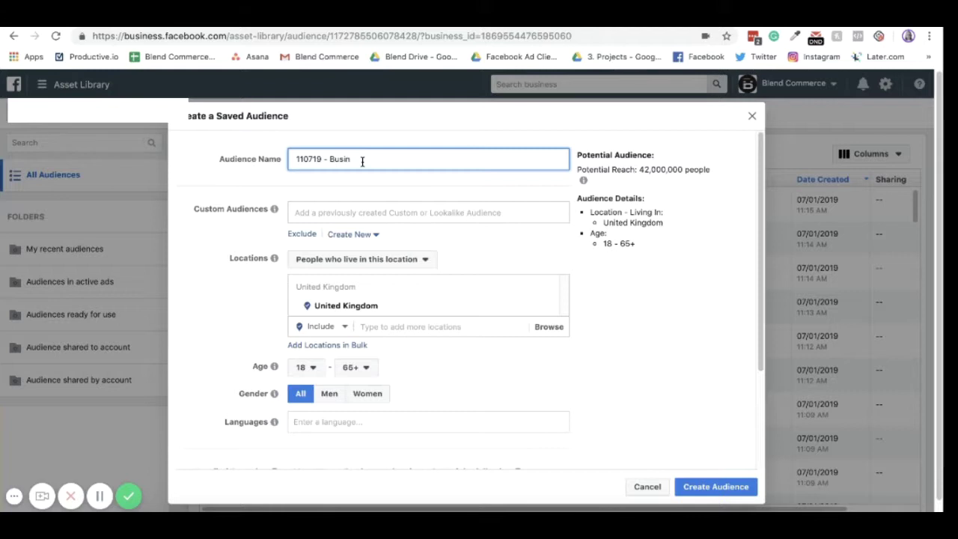
text(ess Competitors , int)
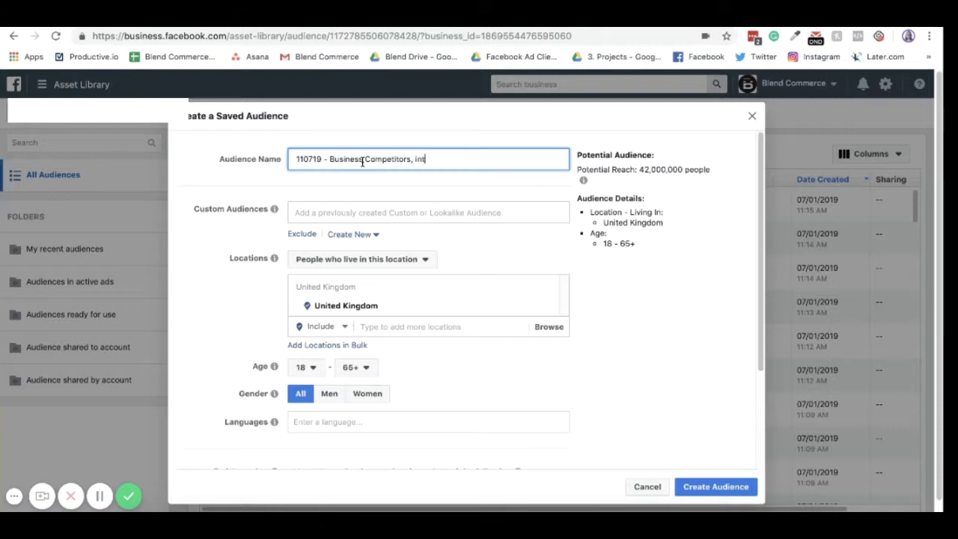
text(erested in)
text(clothing)
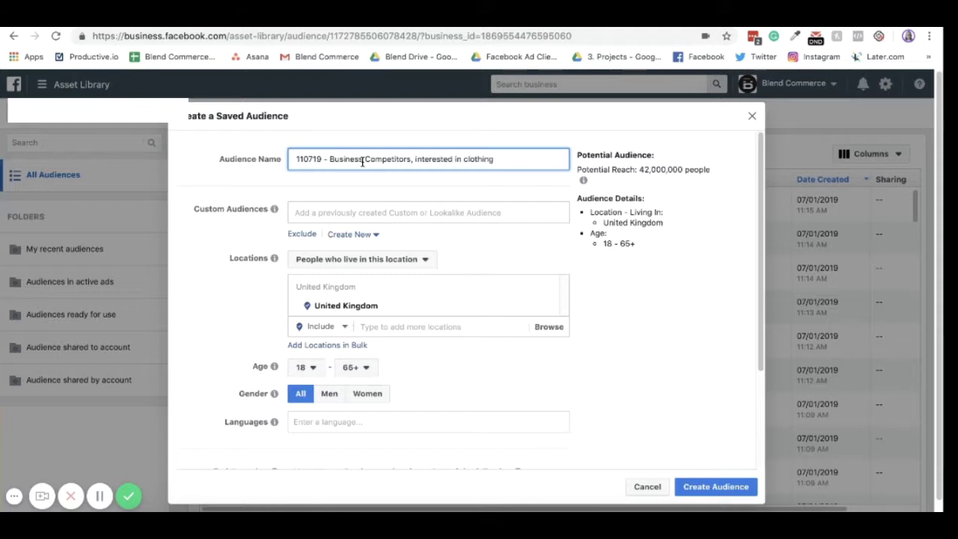
Step: Review the custom audience field and the location type options, keeping "People who live in this location" selected
click(383, 215)
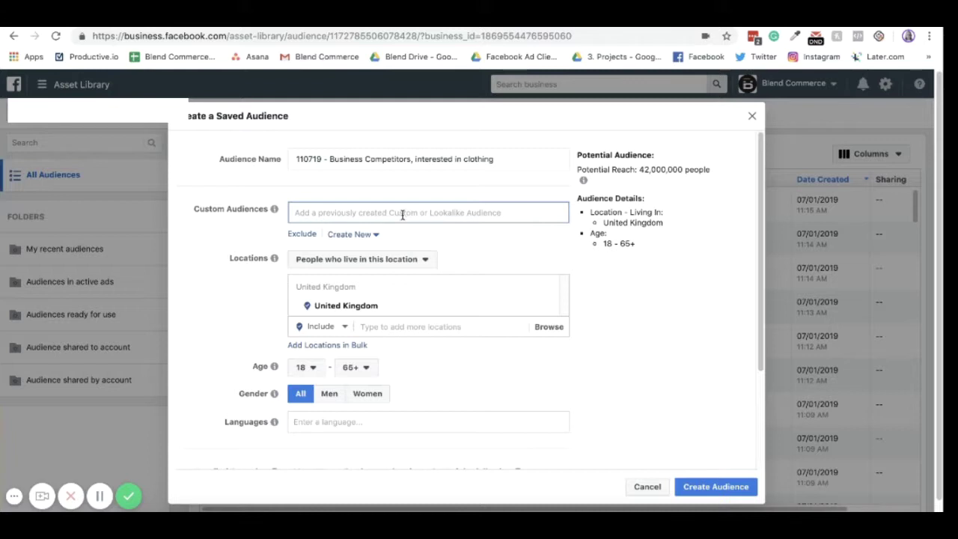
click(512, 257)
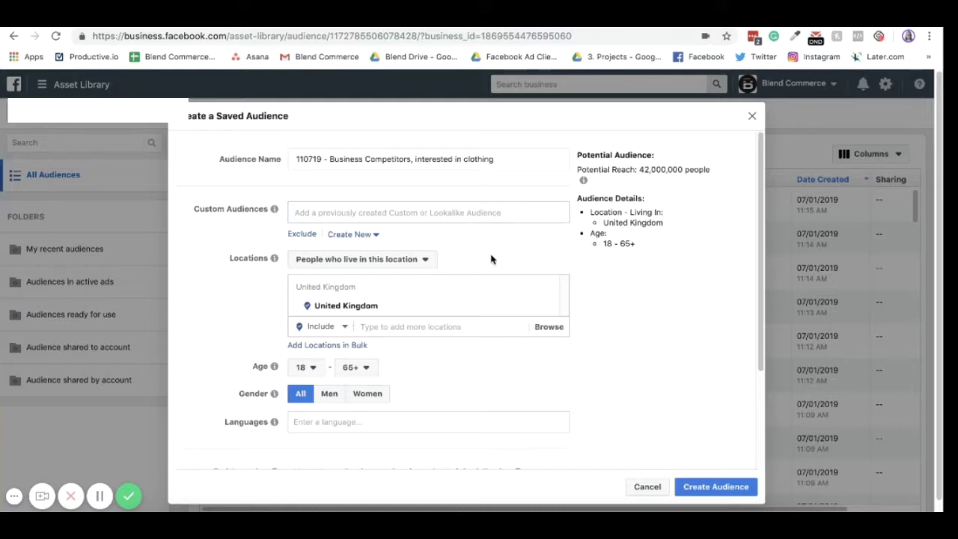
click(408, 262)
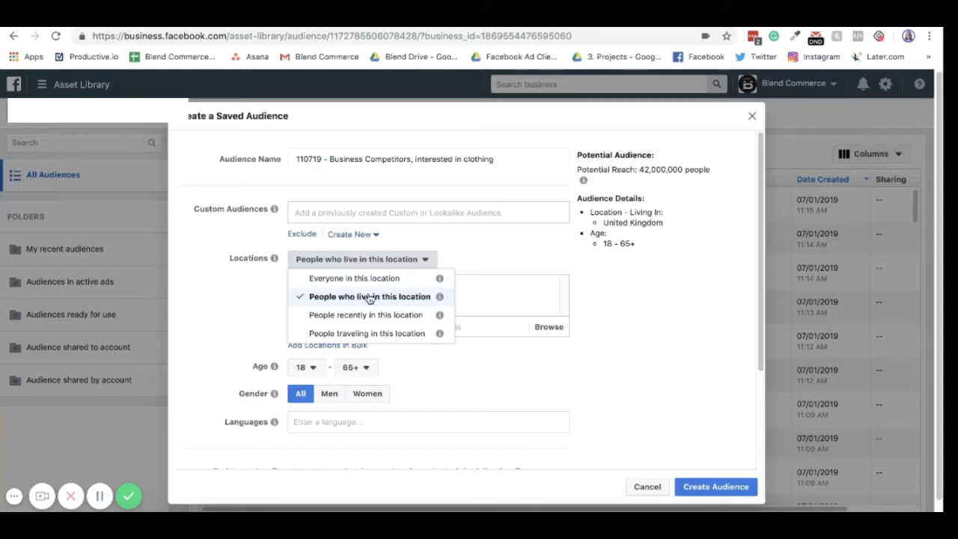
click(369, 298)
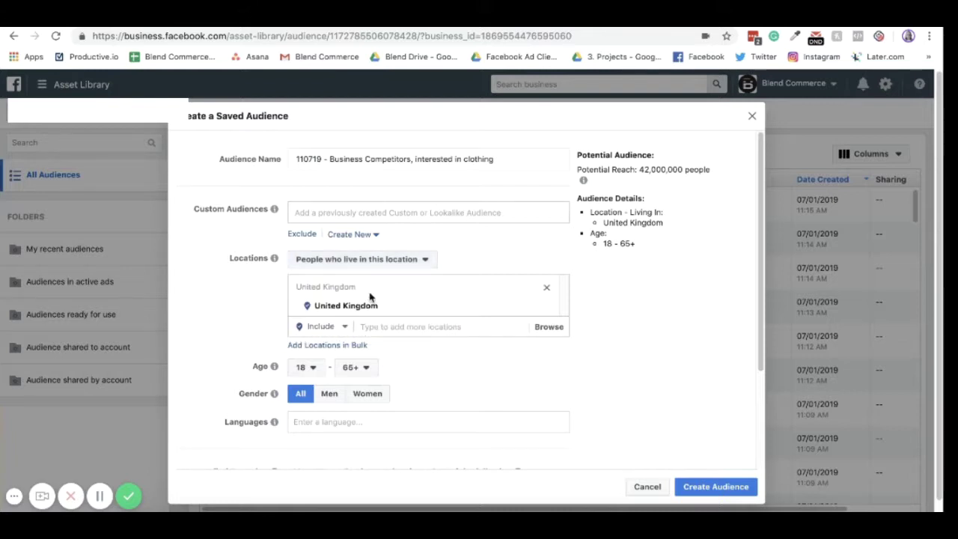
Step: Examine the minimum and maximum age options for the saved audience without changing the range
scroll(419, 300, down, 1)
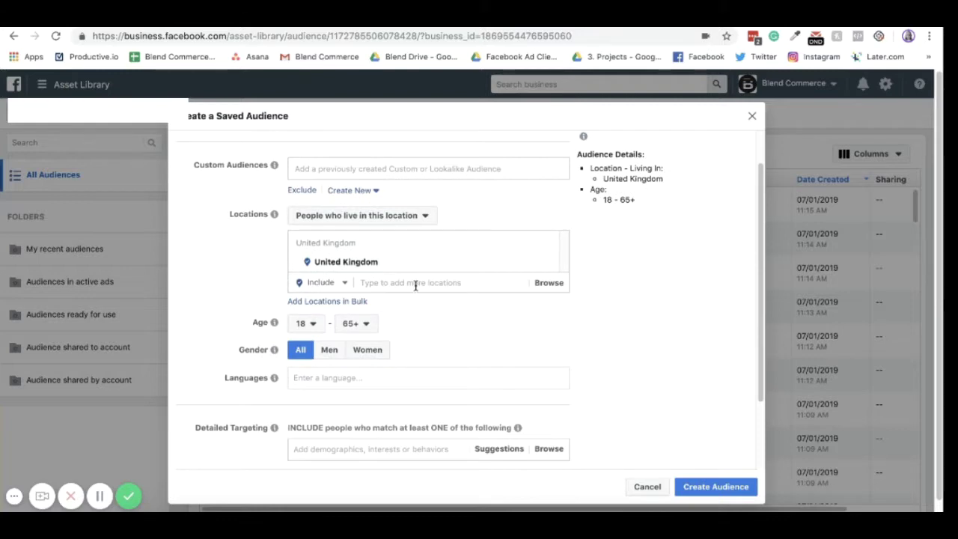
scroll(419, 327, down, 1)
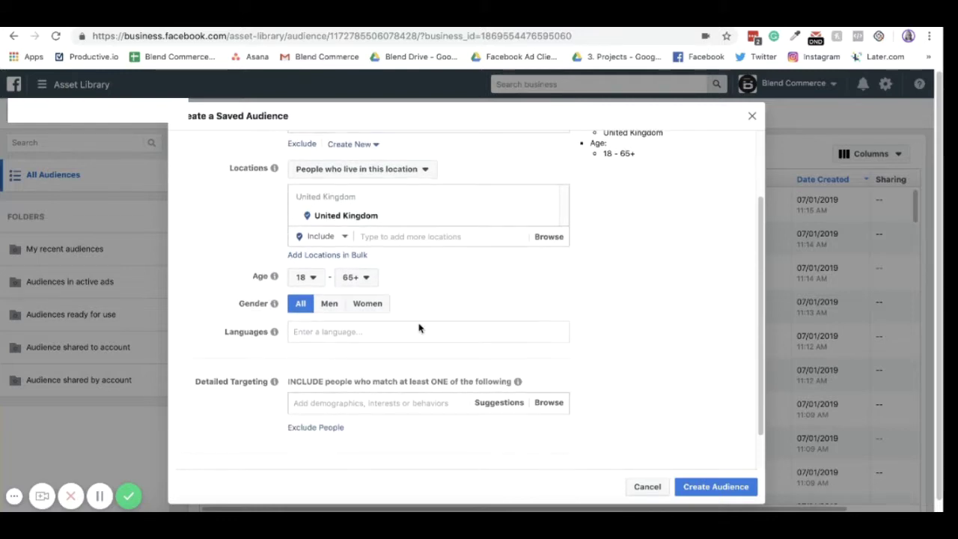
click(311, 279)
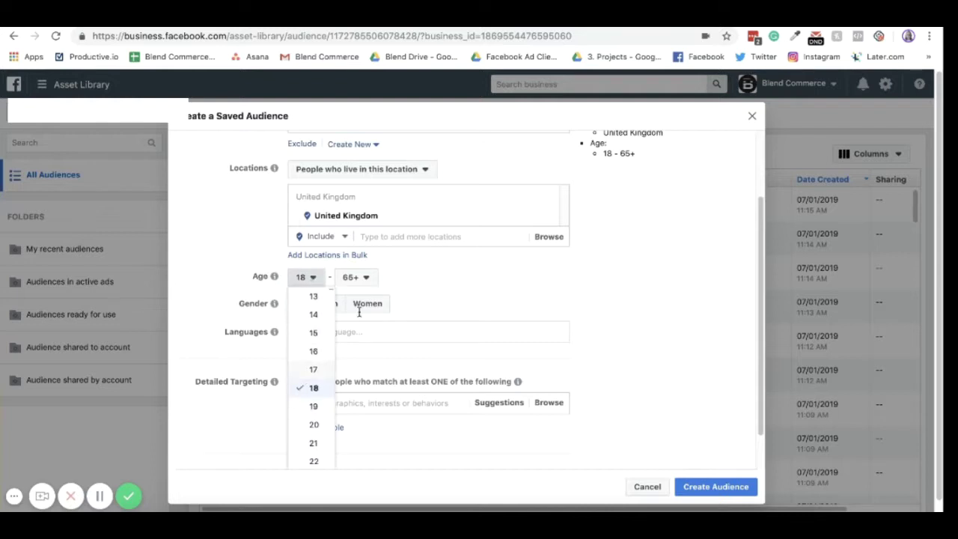
click(365, 278)
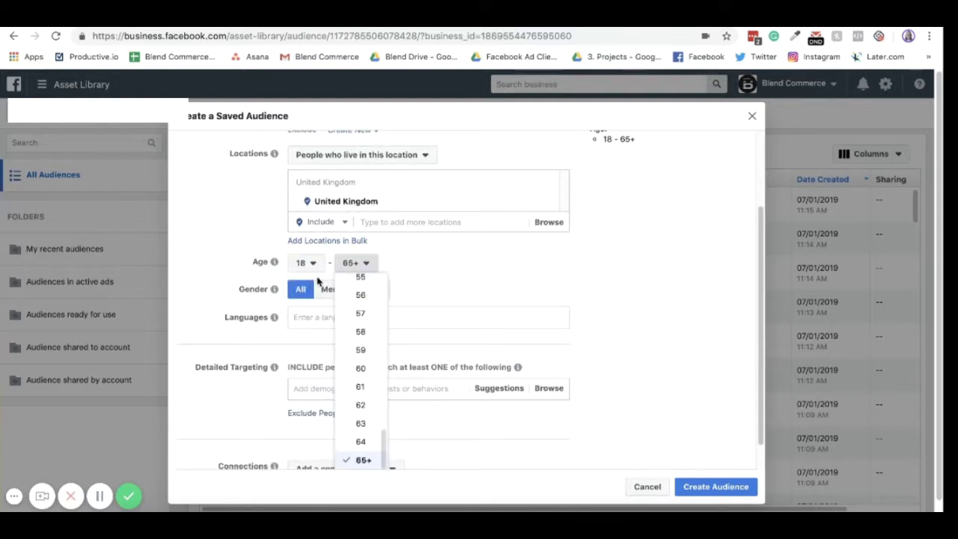
scroll(368, 329, up, 7)
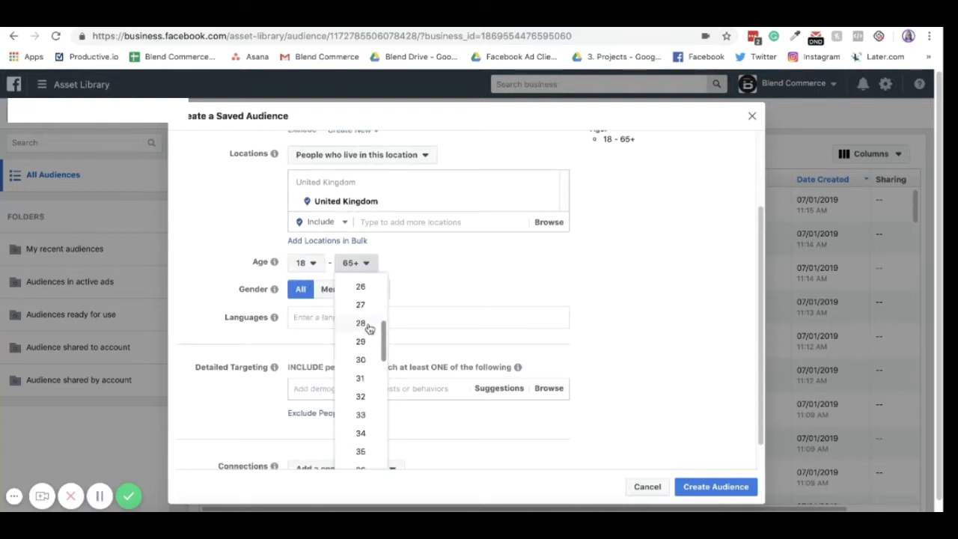
click(458, 274)
scroll(455, 274, down, 1)
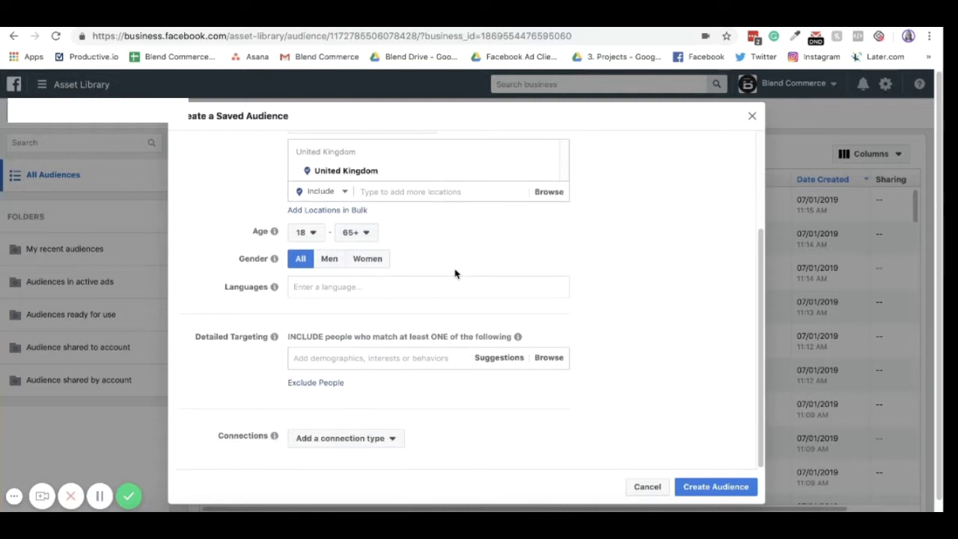
Step: Try the Men option for the audience's gender, restore All, and check the language field
click(335, 271)
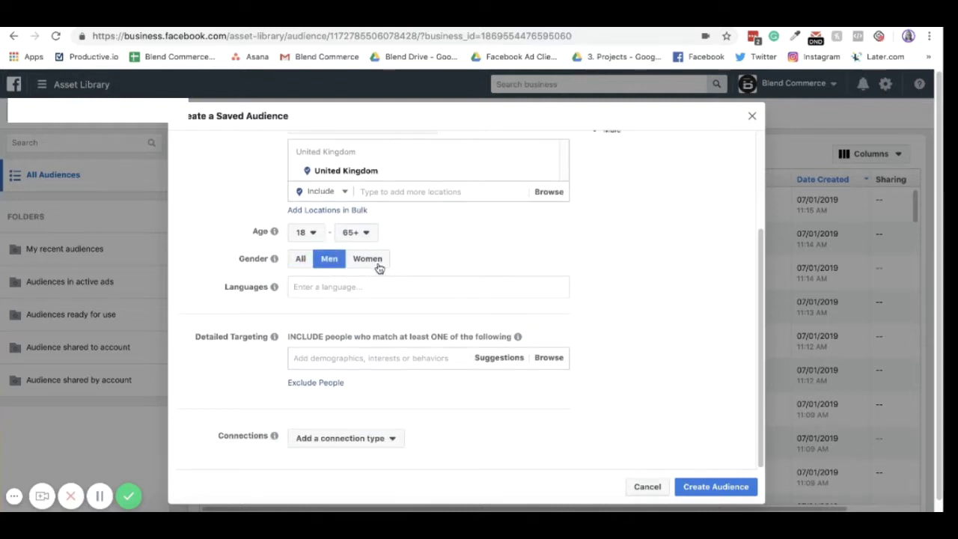
click(351, 268)
click(302, 262)
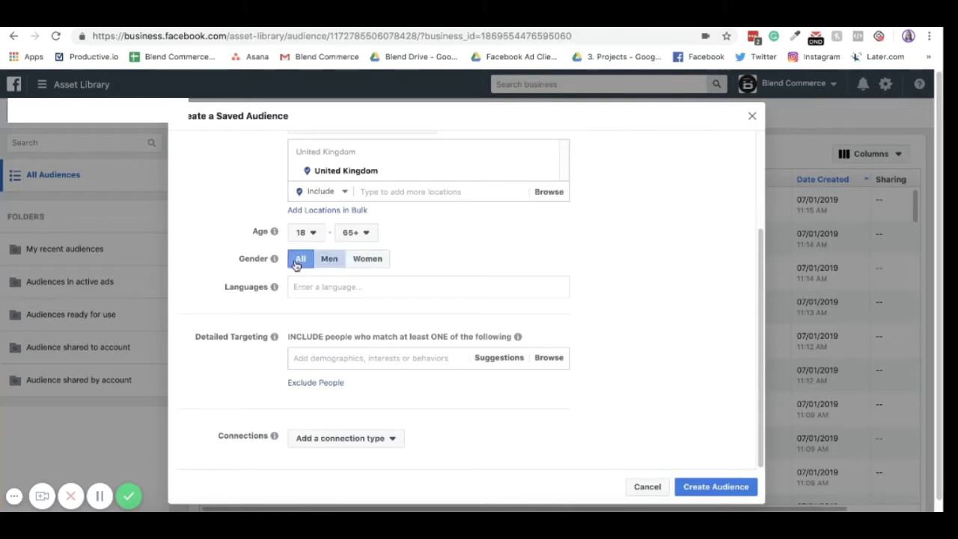
scroll(524, 259, down, 1)
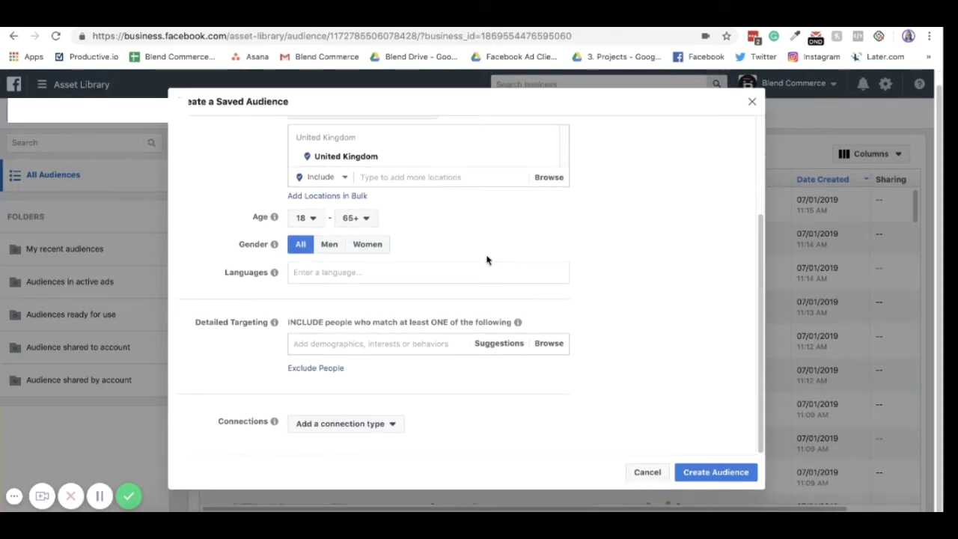
click(373, 271)
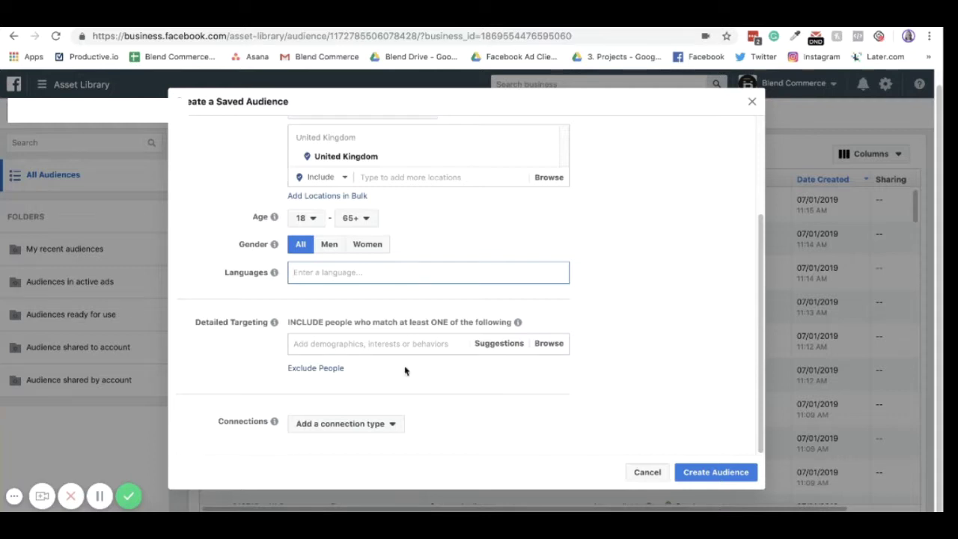
Step: Search the detailed targeting options for "clothing" and "nursery" and examine the suggested interests and job titles
click(395, 342)
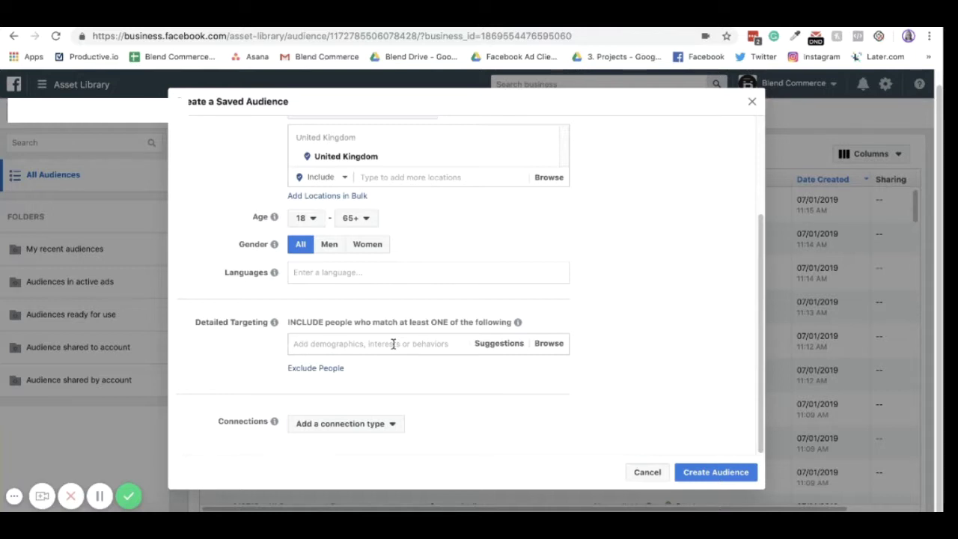
text(c)
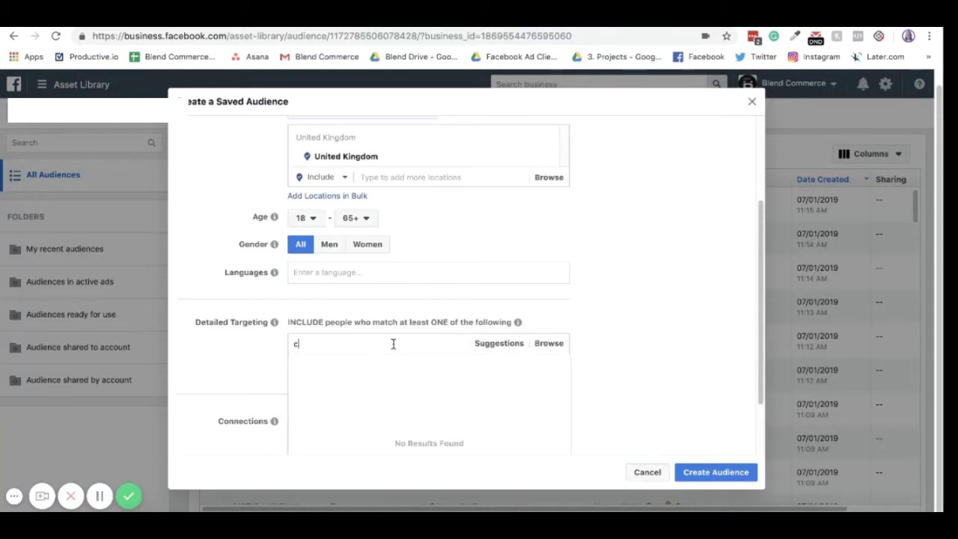
text(lothing)
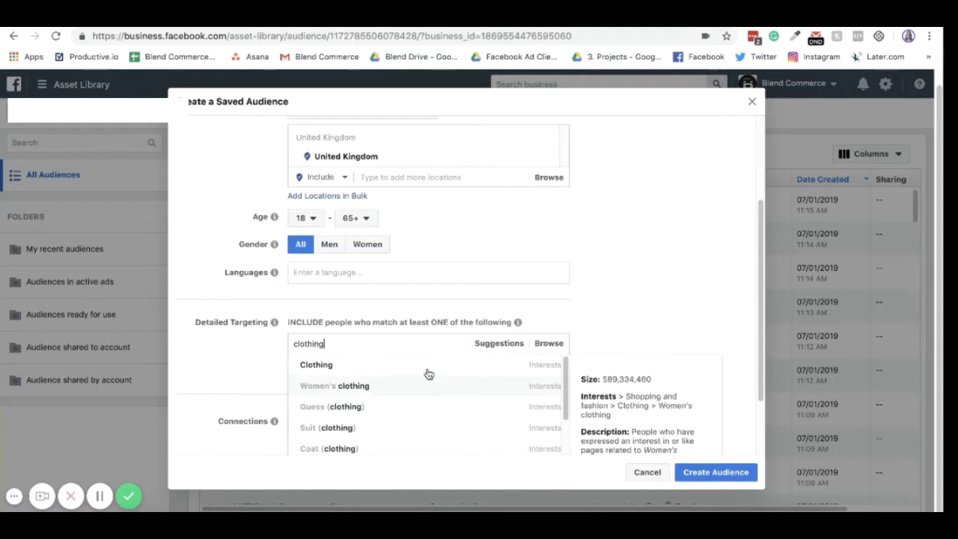
double_click(382, 347)
text(n)
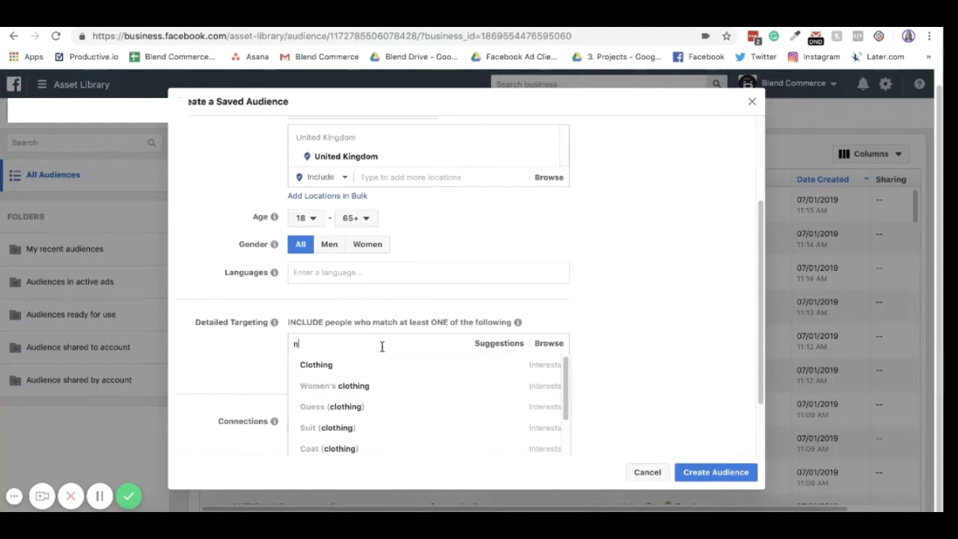
text(ursery)
scroll(619, 305, down, 1)
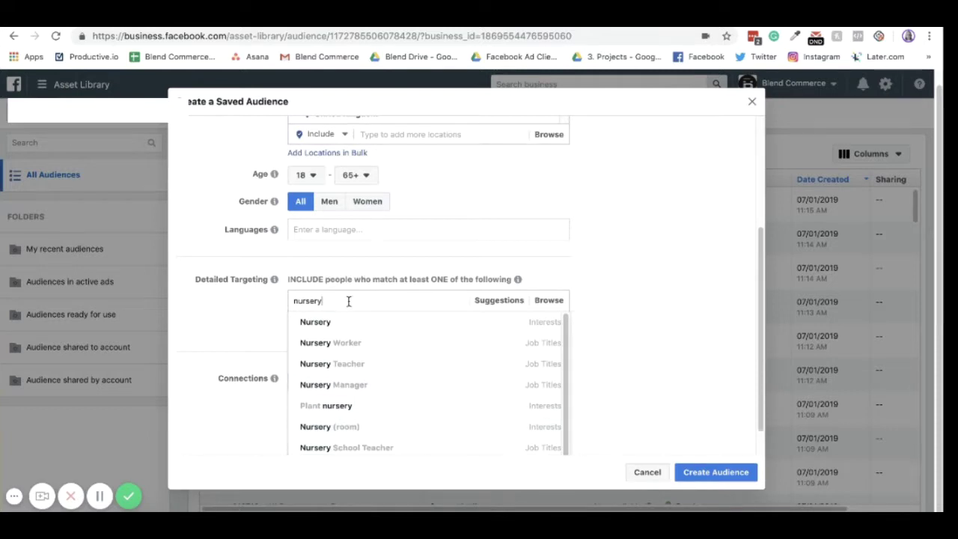
Step: Replace the targeting search with "clothing" and add the Clothing interest to the included detailed targeting
double_click(348, 301)
key(BackSpace)
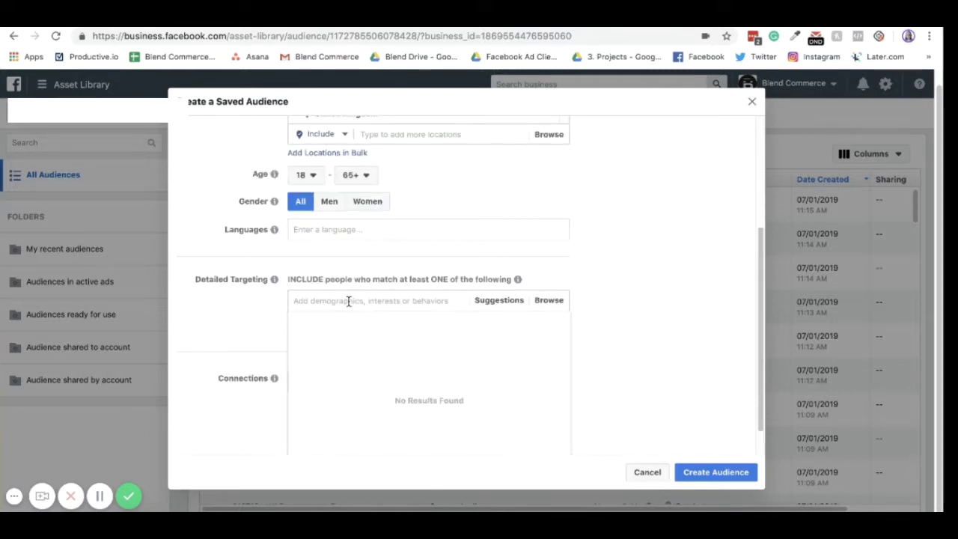
text(clothing)
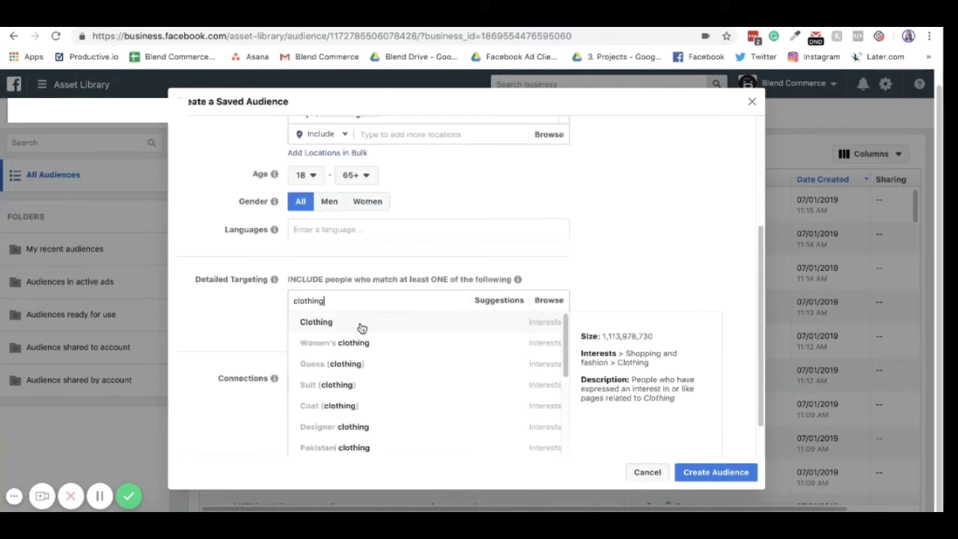
click(307, 323)
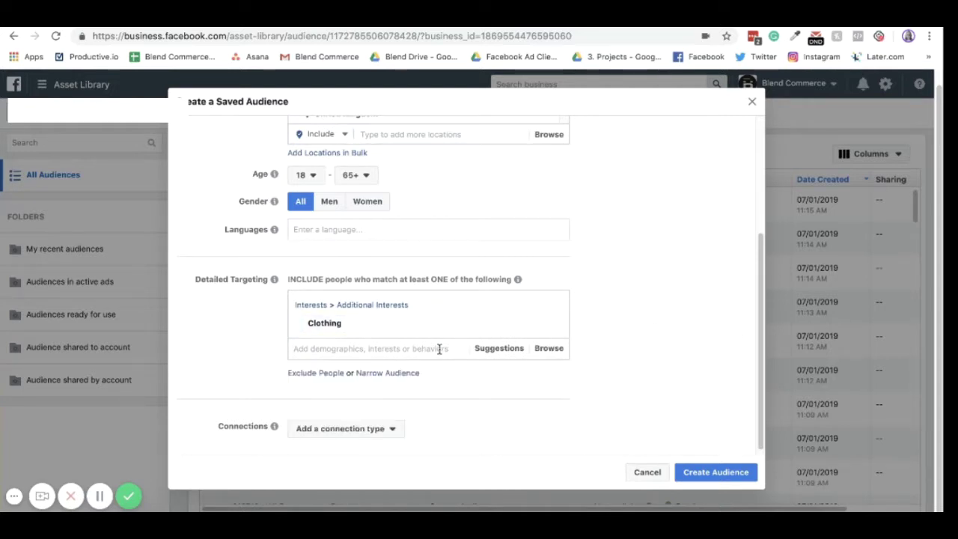
Step: Review the detailed targeting suggestions and add the Shopping interest and the Engaged Shoppers behavior to the included group
click(494, 349)
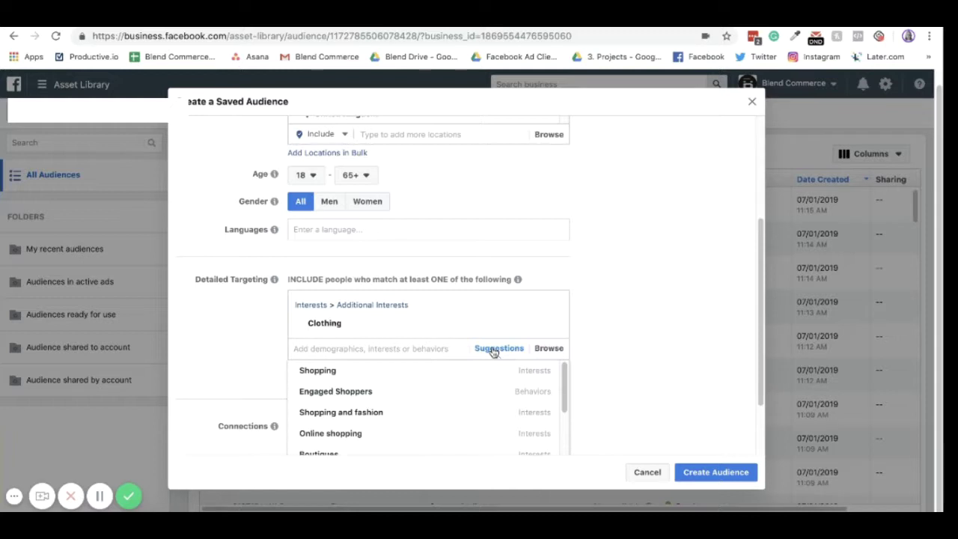
mouse_move(493, 364)
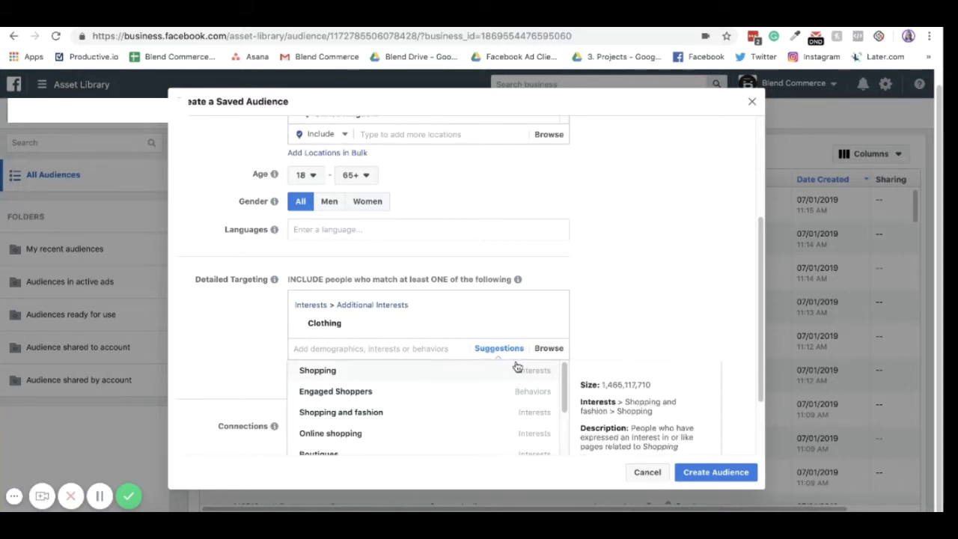
click(582, 292)
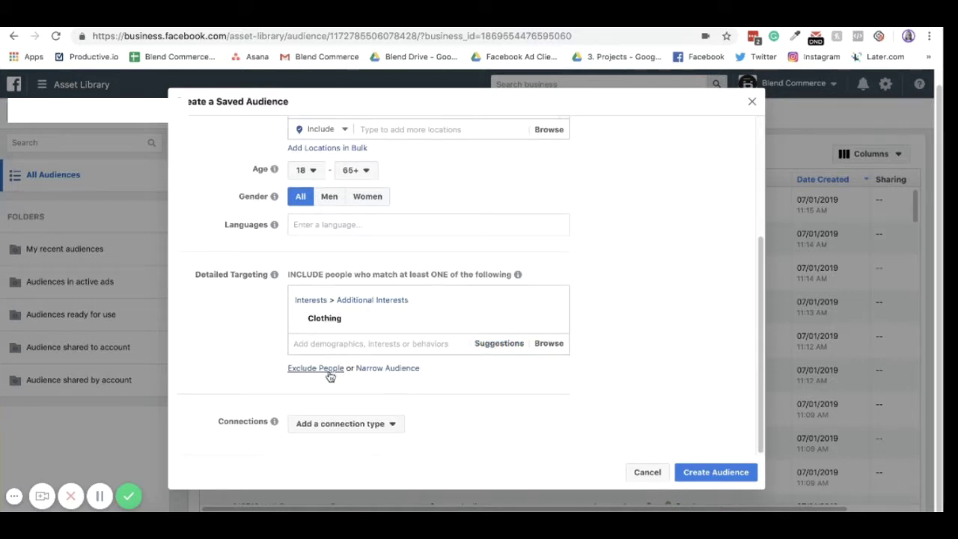
click(479, 342)
click(405, 370)
click(394, 390)
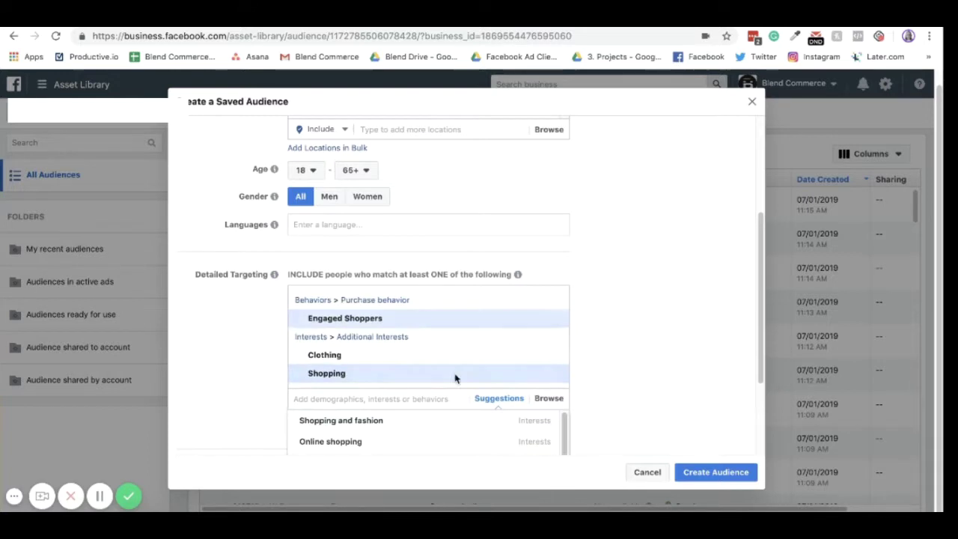
click(616, 315)
scroll(624, 297, down, 2)
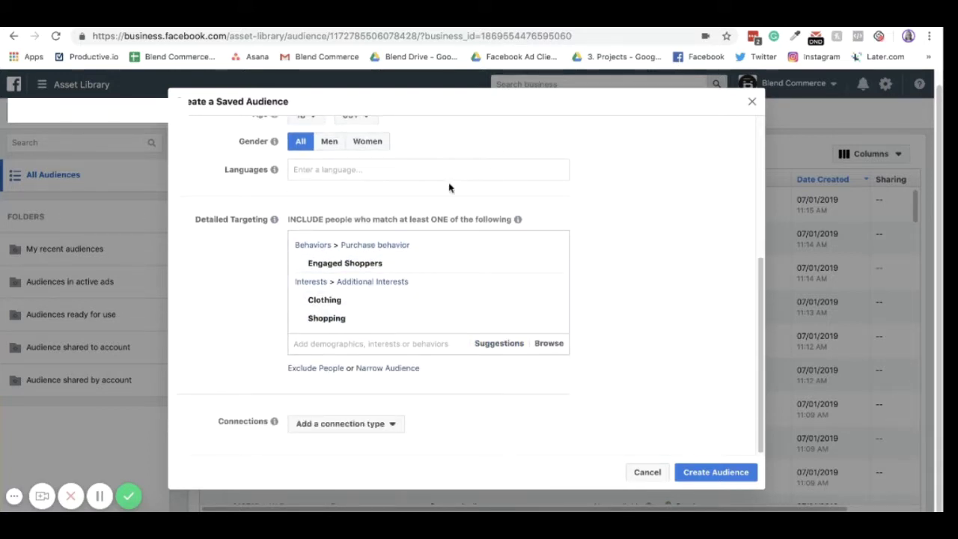
Step: Narrow the audience to people who must also match the Shopping interest, and remove Shopping from the first inclusion group
mouse_move(341, 322)
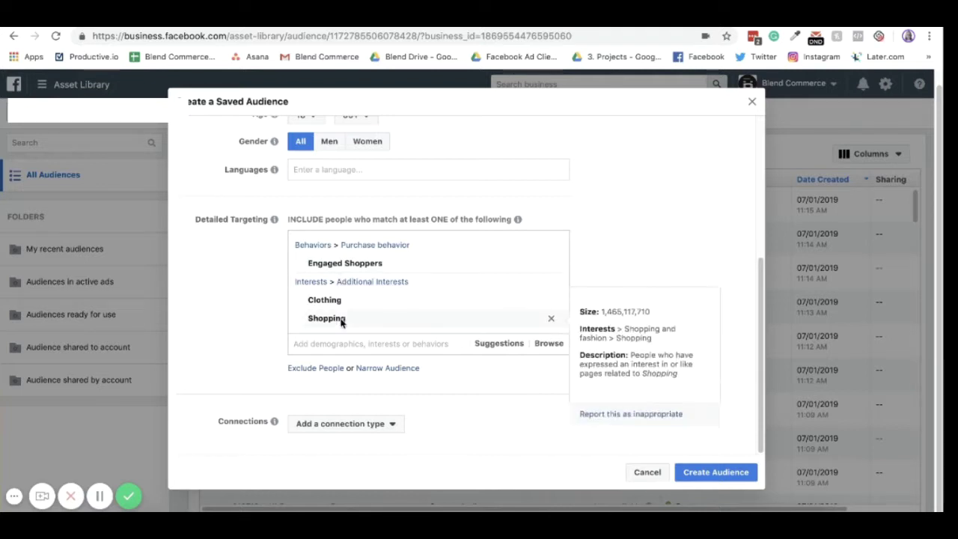
mouse_move(340, 304)
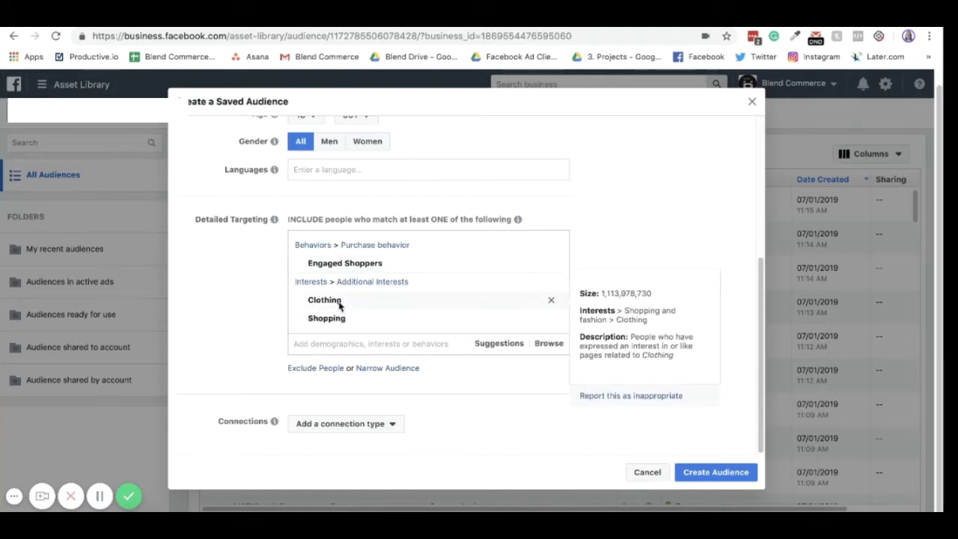
click(403, 370)
text(S)
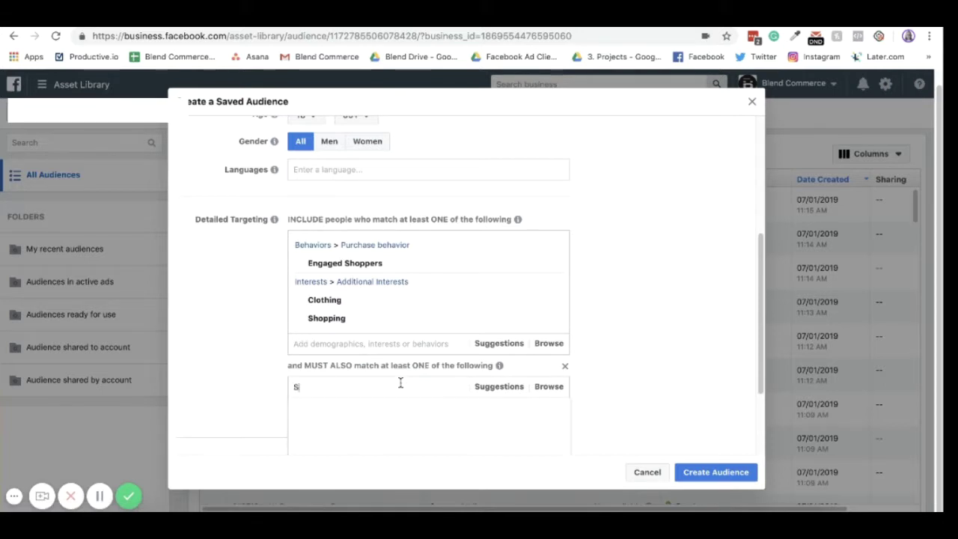
text(hopping)
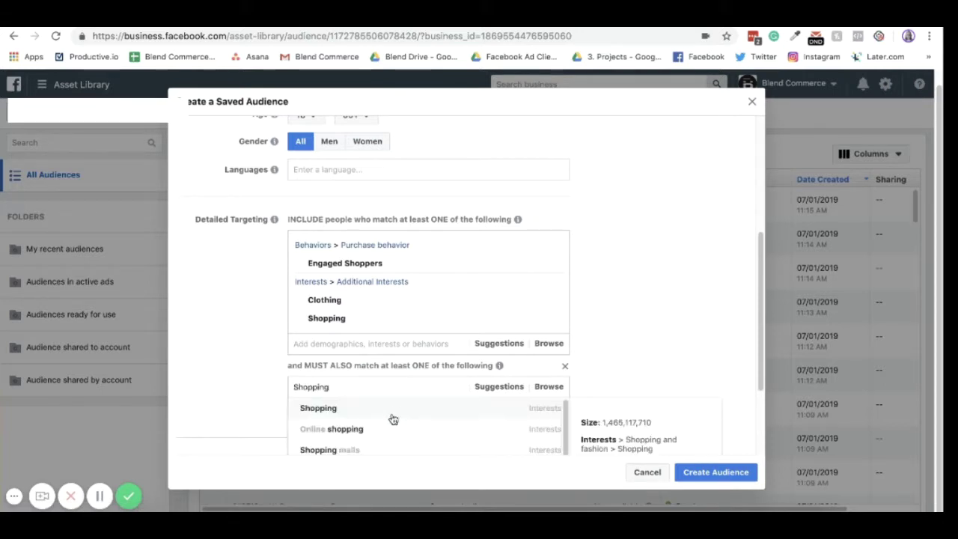
click(393, 410)
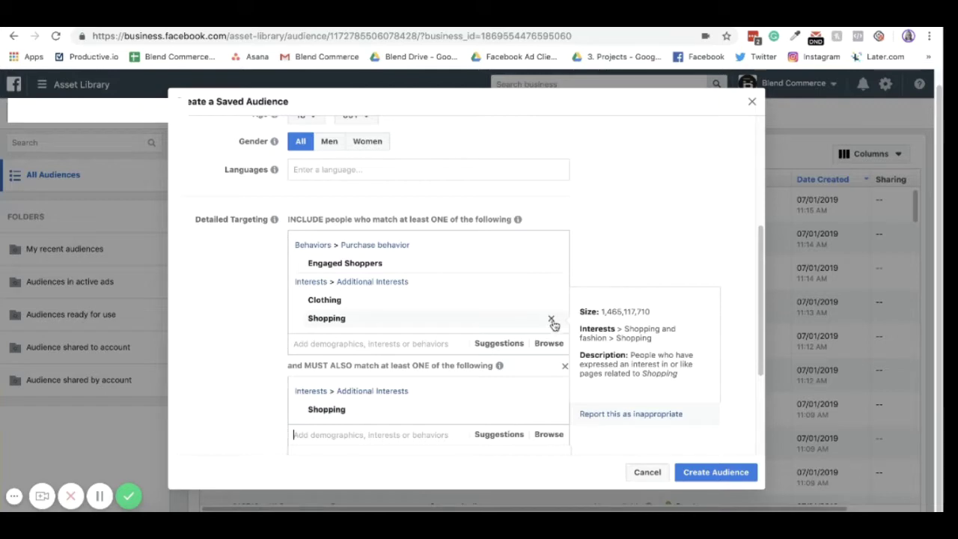
click(552, 320)
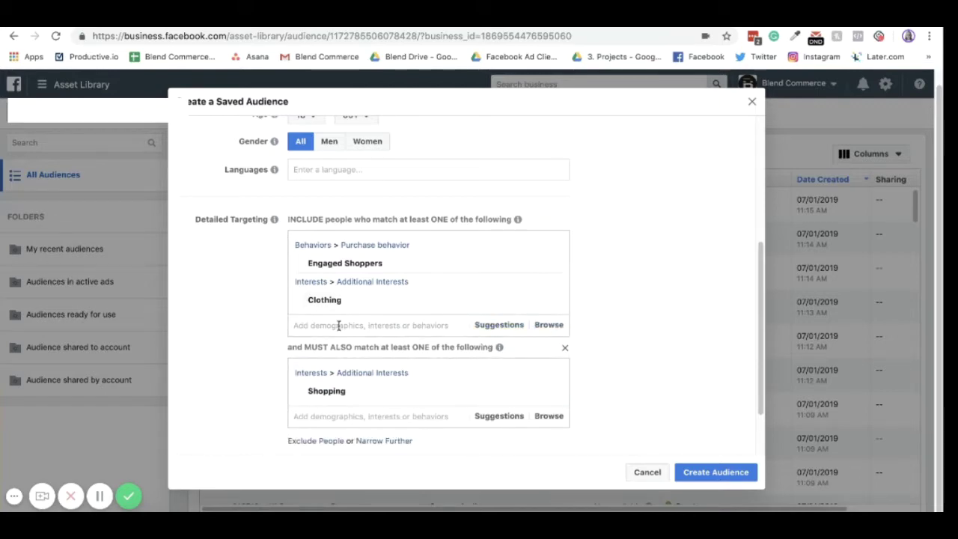
scroll(589, 385, up, 3)
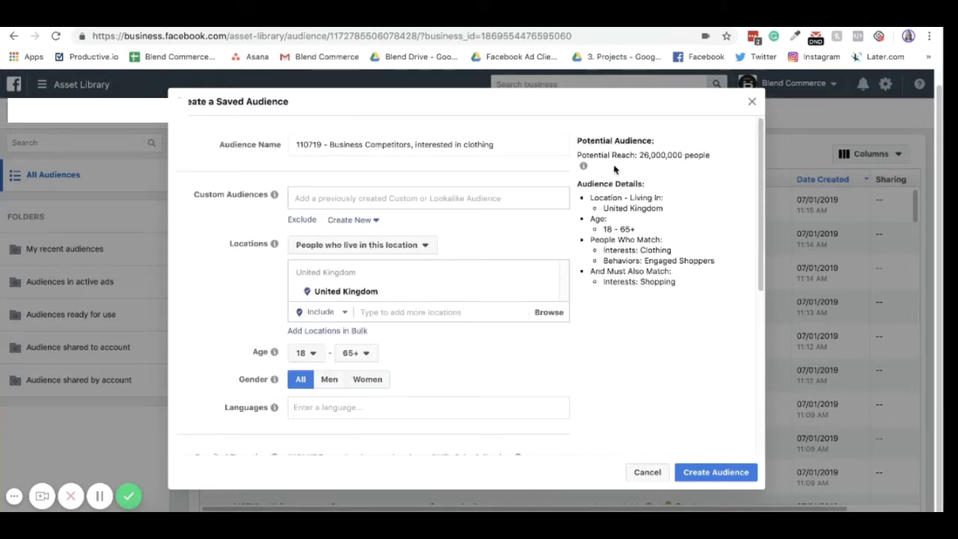
Step: Exclude people with the Topshop interest from the saved audience and check the potential reach
scroll(614, 170, down, 5)
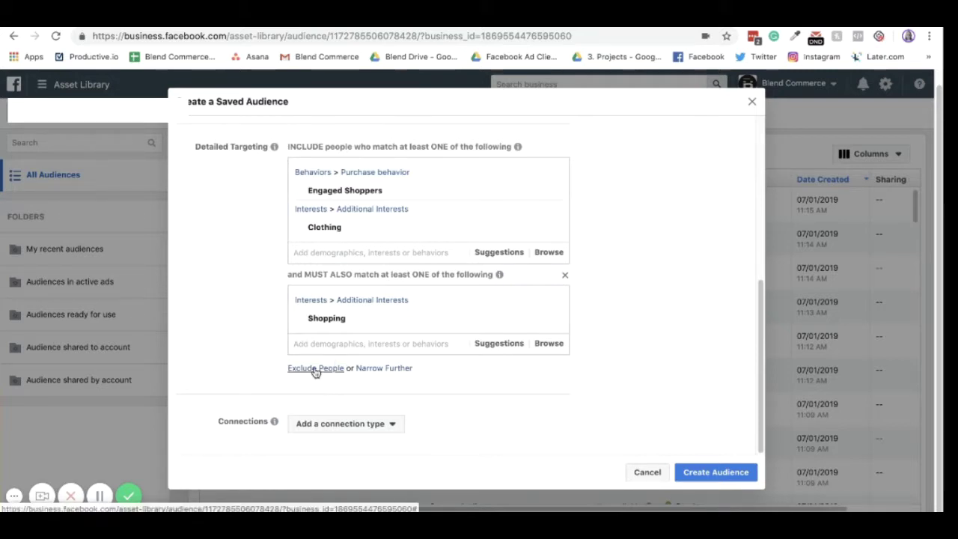
click(315, 368)
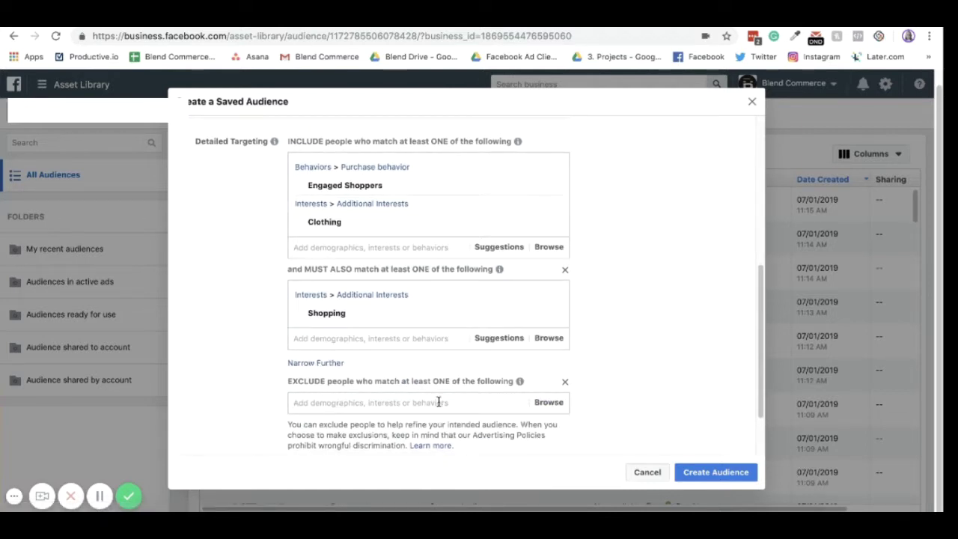
text(Topshop)
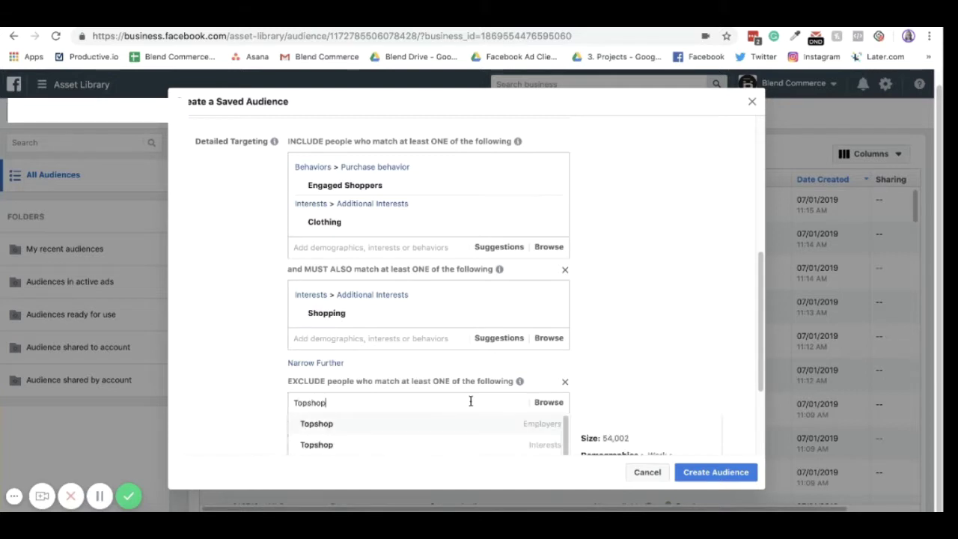
scroll(479, 403, down, 3)
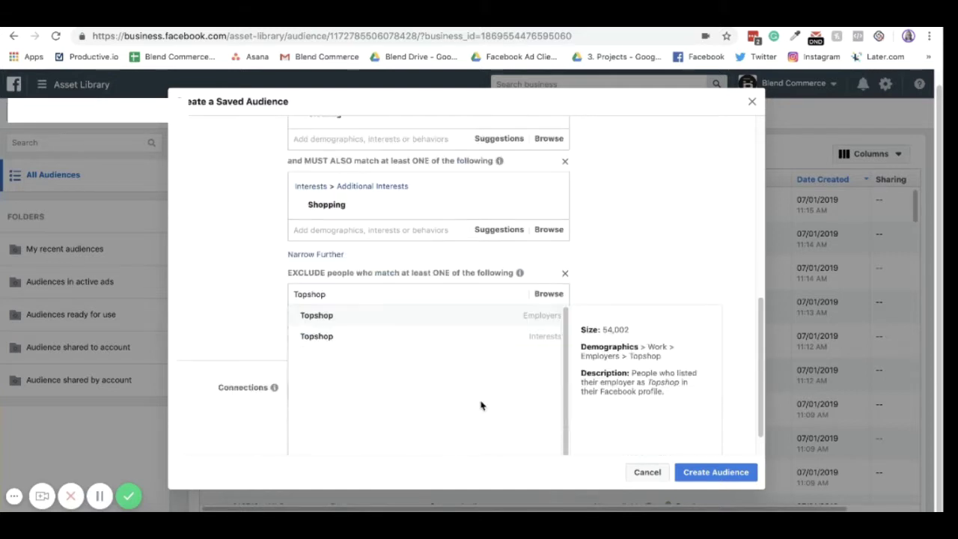
click(537, 341)
scroll(684, 297, up, 10)
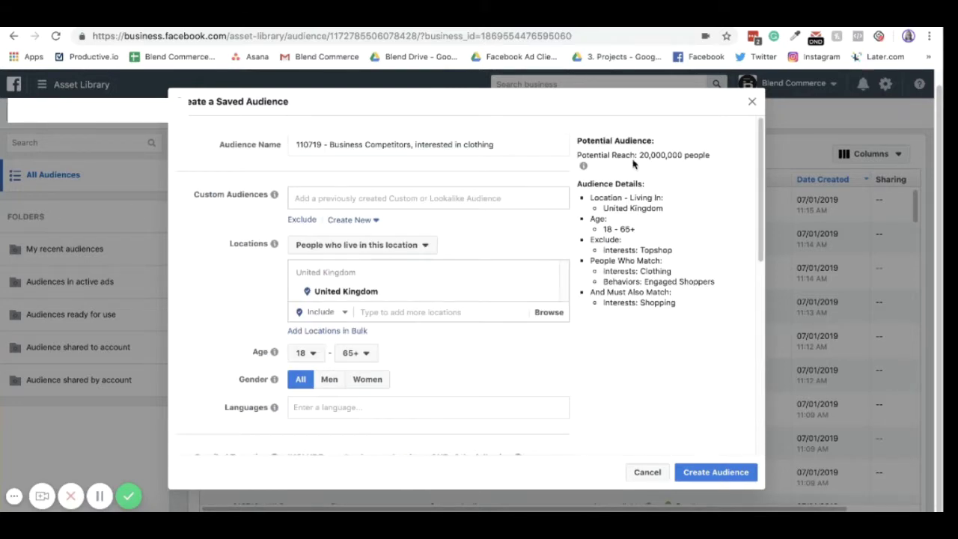
Step: Examine the connection types for Facebook Pages, apps and events without adding one, and review the audience details and potential reach
scroll(652, 230, down, 10)
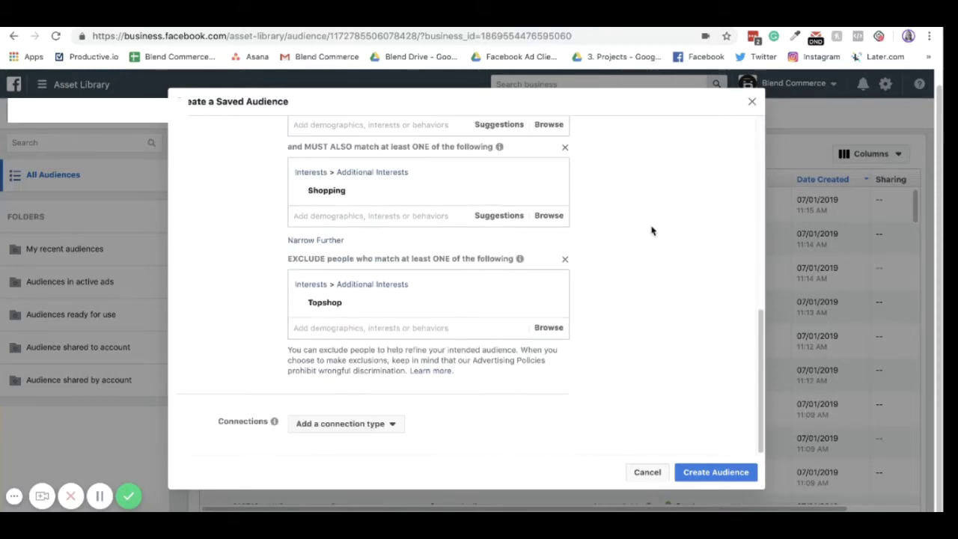
click(360, 426)
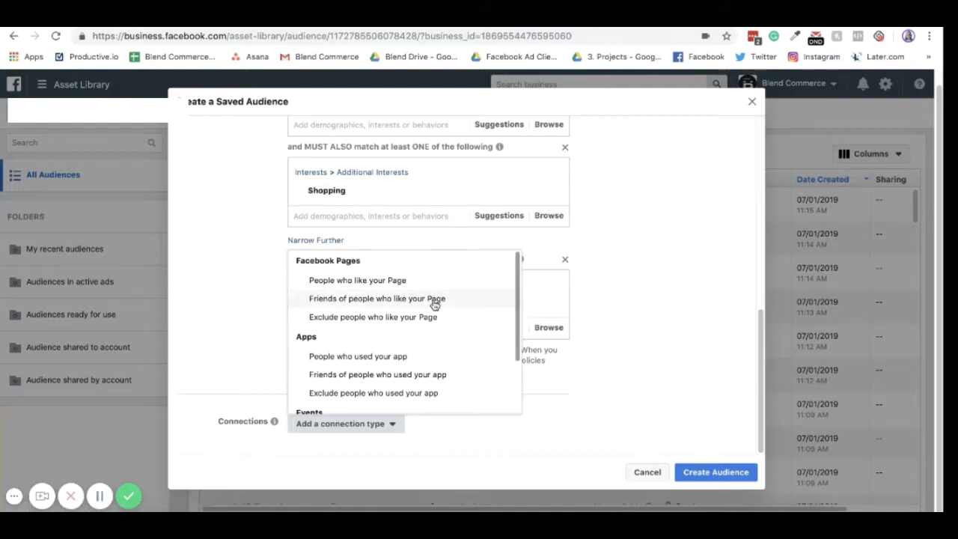
scroll(436, 299, down, 3)
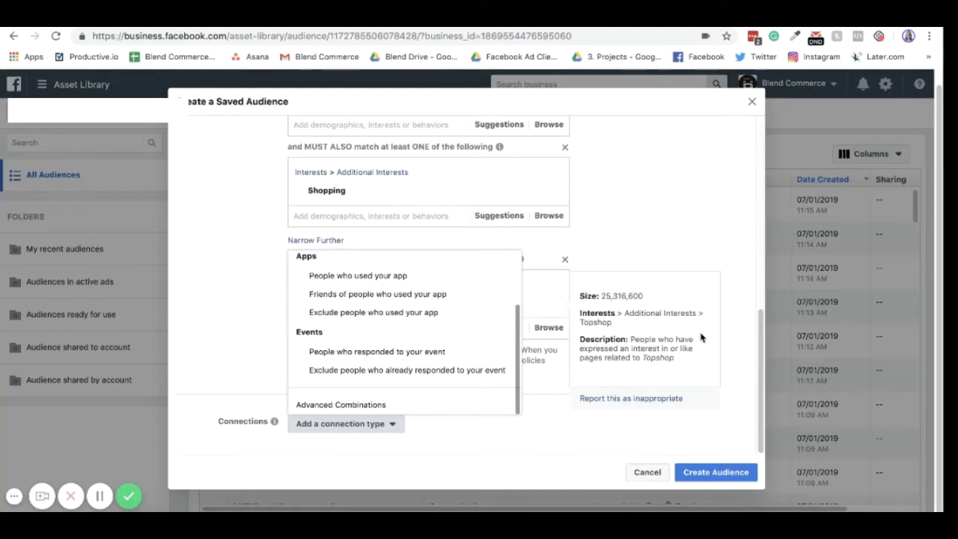
click(691, 193)
scroll(651, 260, up, 3)
scroll(650, 260, up, 5)
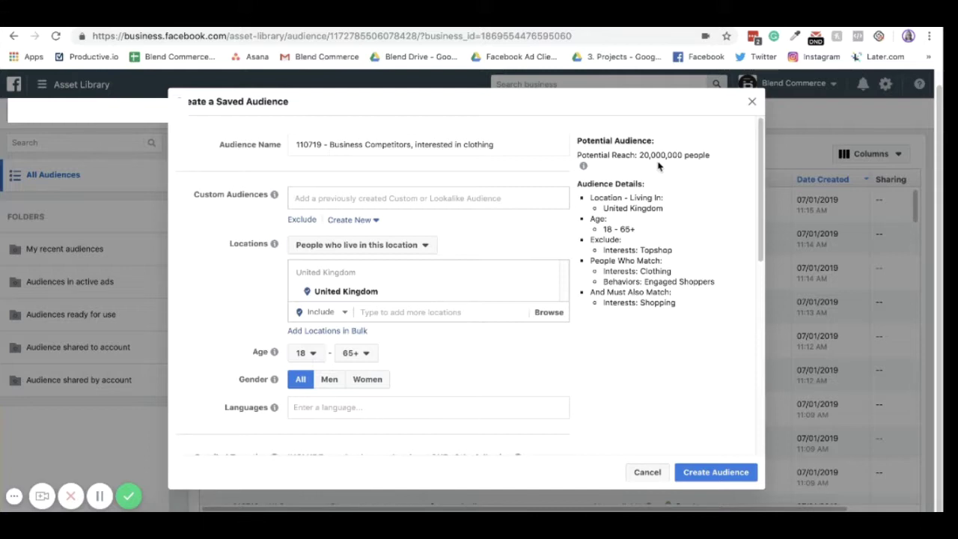
Step: Close the saved audience form without creating it and switch to the ad set's audience settings in Ads Manager
click(753, 104)
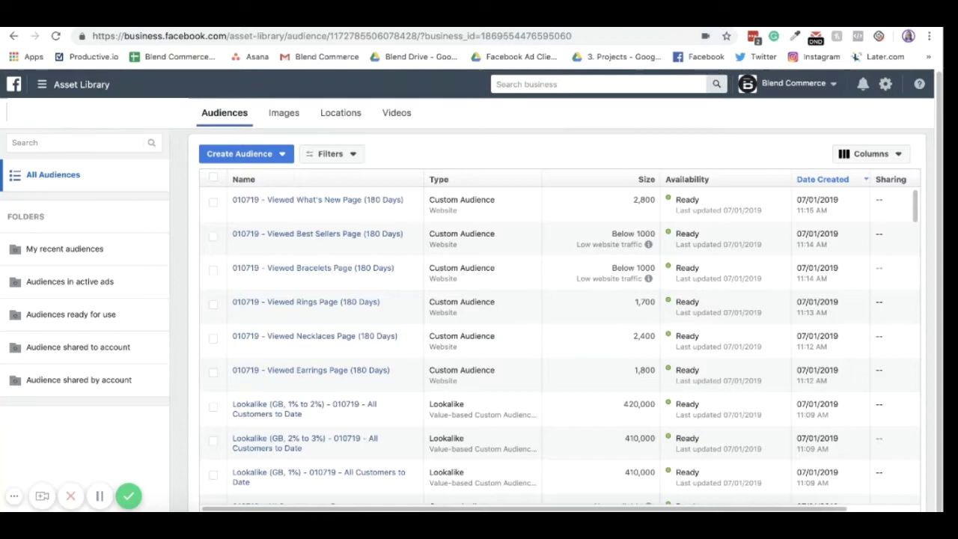
key(alt+Left)
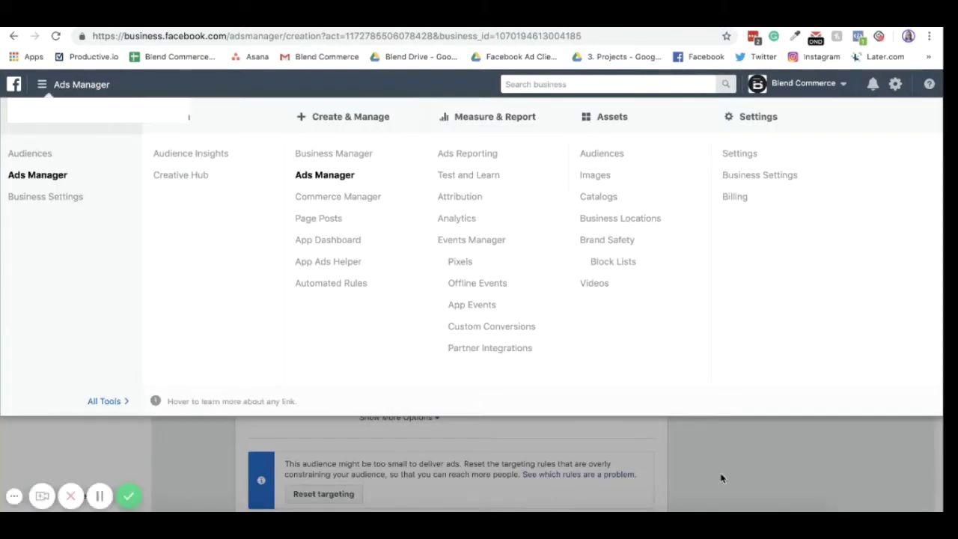
click(722, 478)
scroll(411, 268, up, 1)
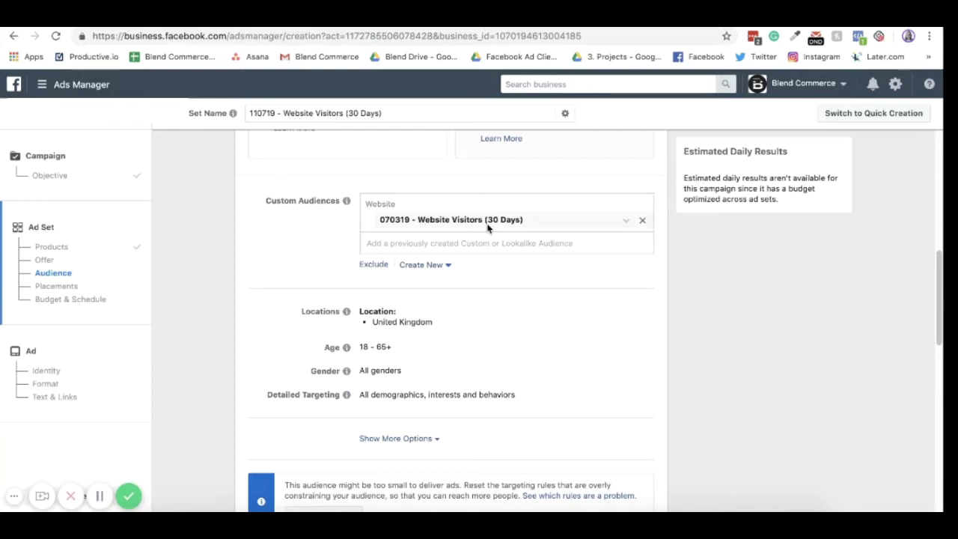
Step: Edit the ad set's detailed targeting, search for "clothing" and include the Women's clothing interest
scroll(488, 224, down, 1)
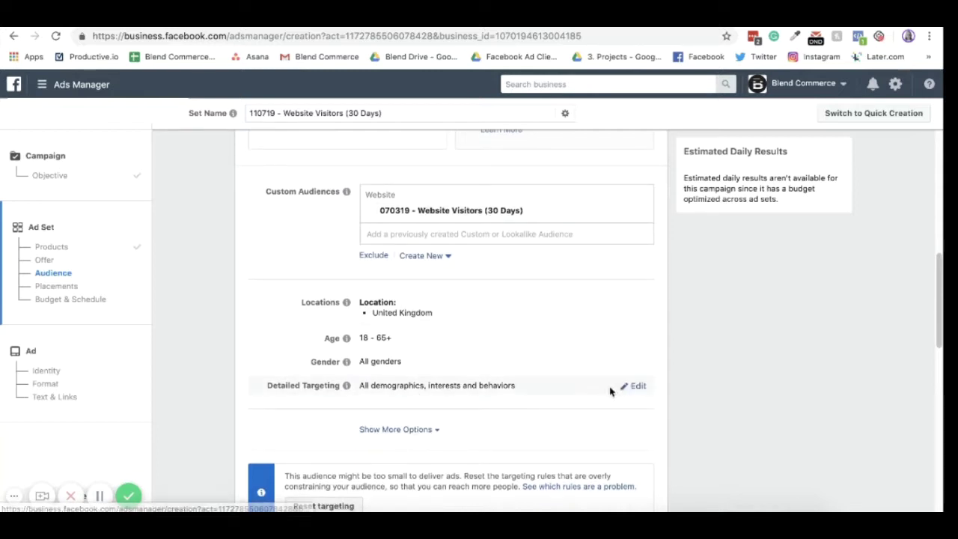
click(634, 389)
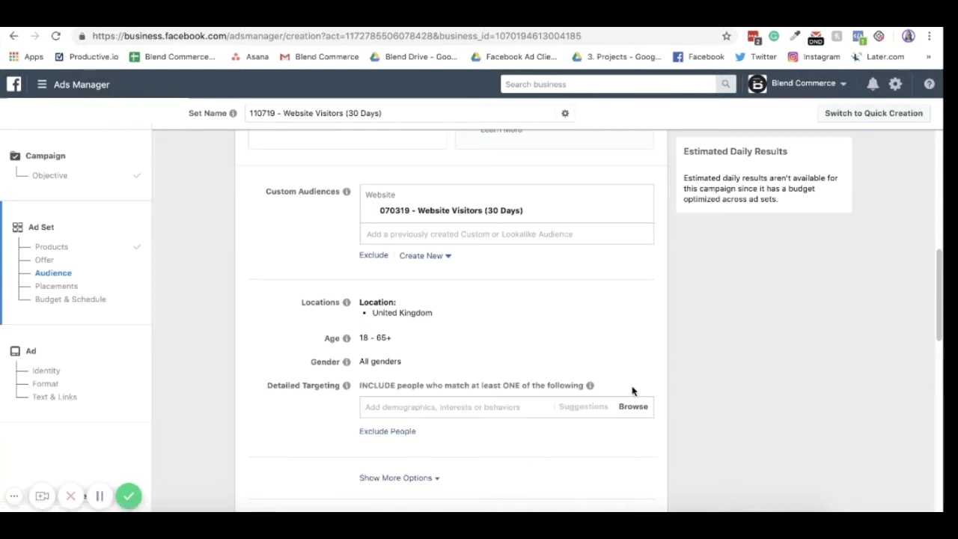
click(396, 405)
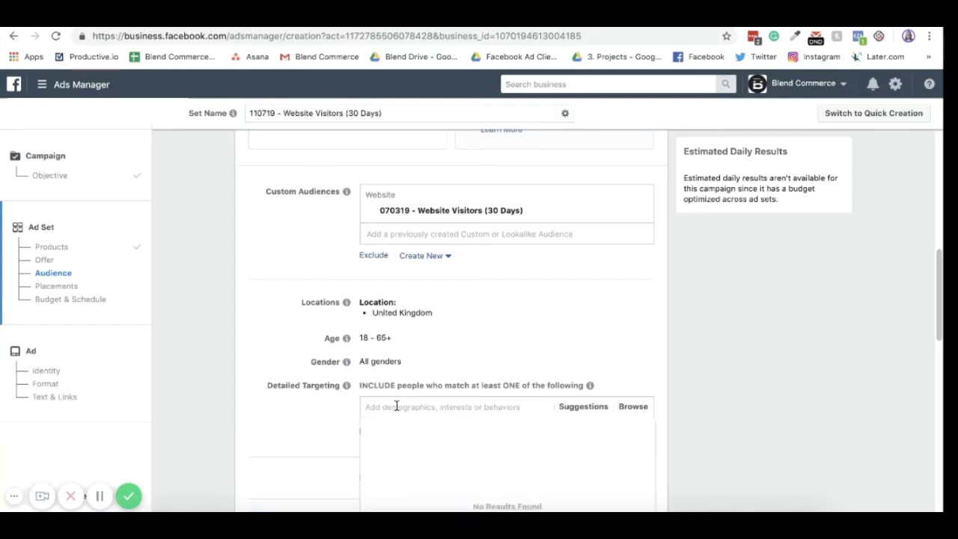
text(clothing)
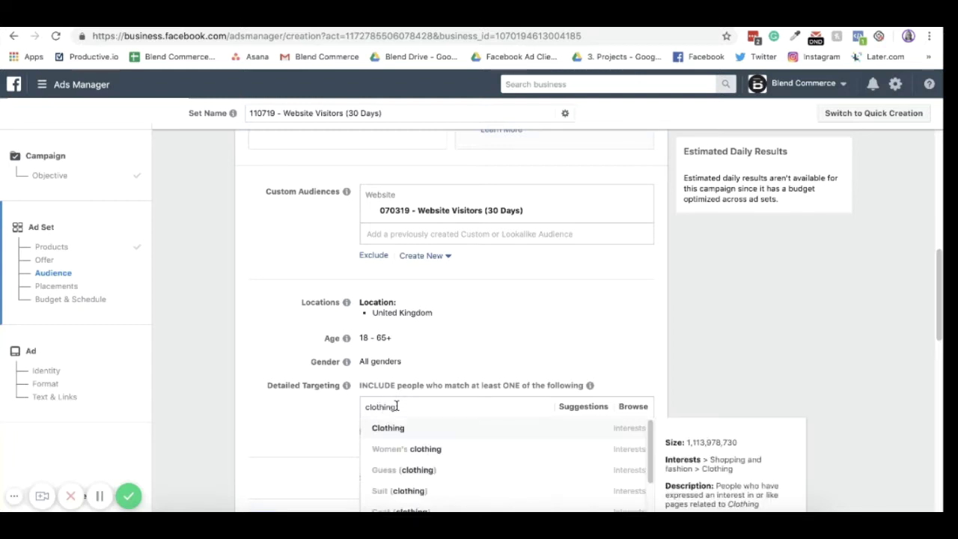
click(401, 445)
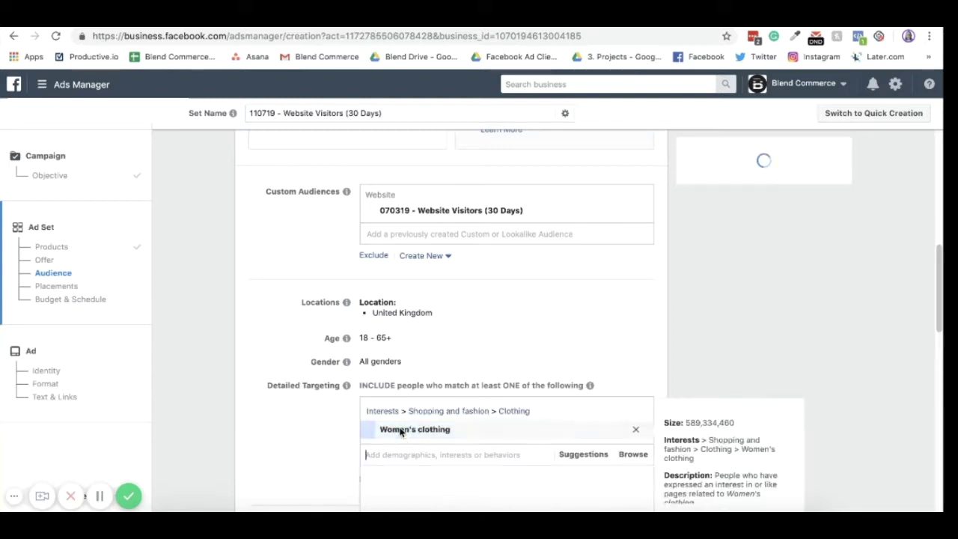
Step: Reveal the ad set's additional audience options and examine its languages, connections and targeting settings
scroll(296, 417, down, 1)
scroll(297, 417, down, 3)
click(389, 300)
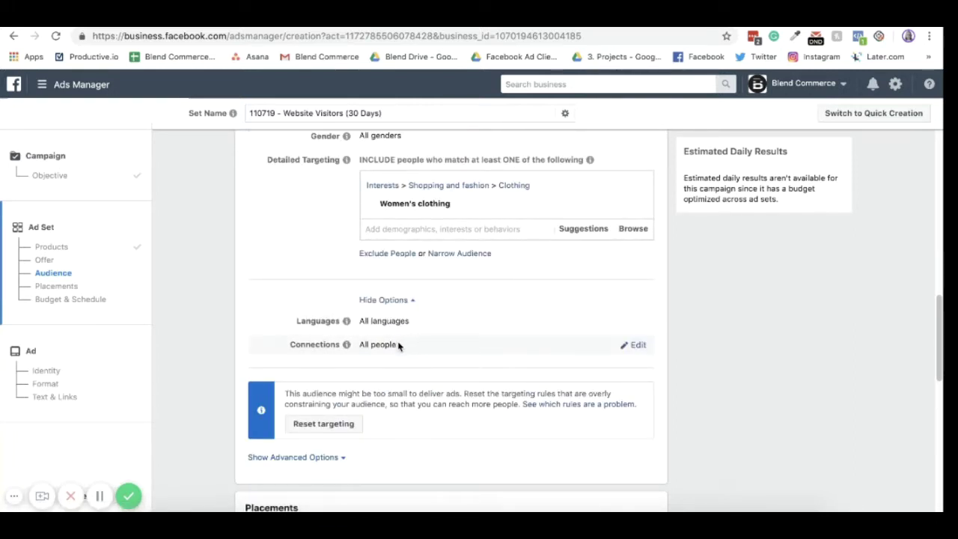
scroll(399, 345, up, 2)
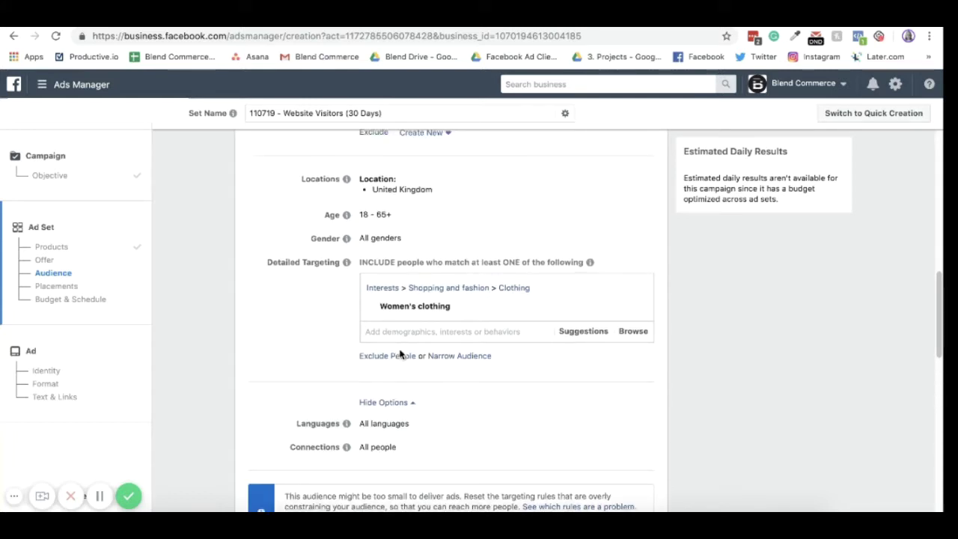
Step: Change the ad set from automatic placements to Edit Placements and review the placements listed for each platform
scroll(397, 352, down, 5)
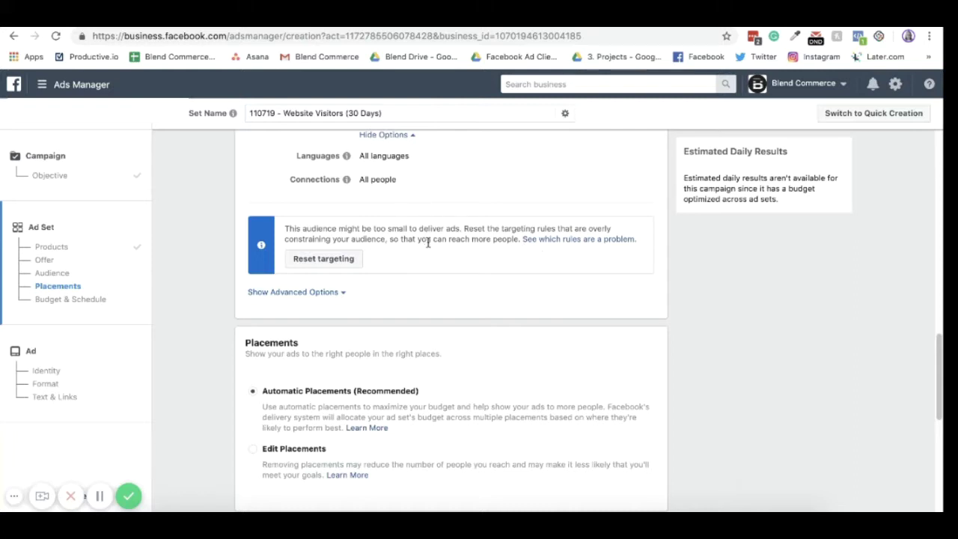
scroll(429, 244, down, 3)
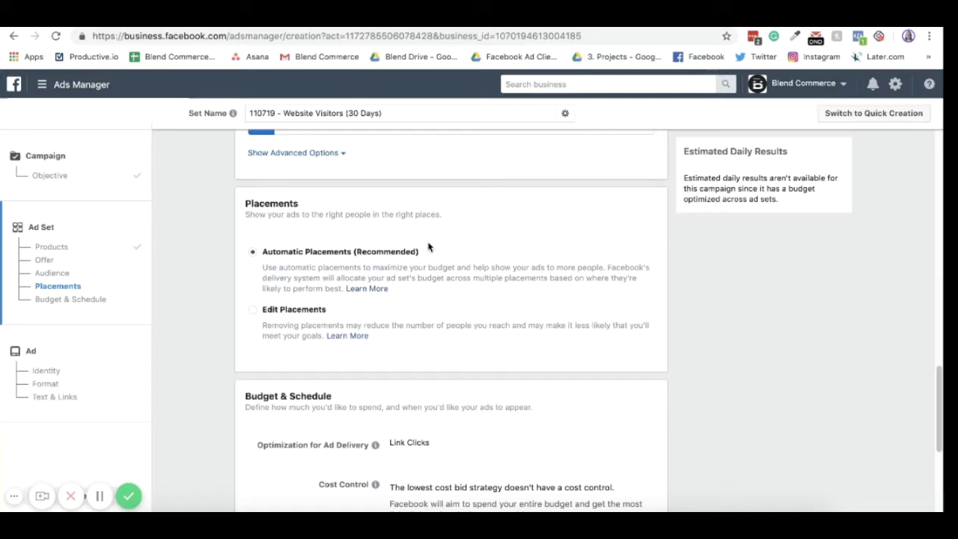
click(292, 311)
scroll(381, 306, down, 5)
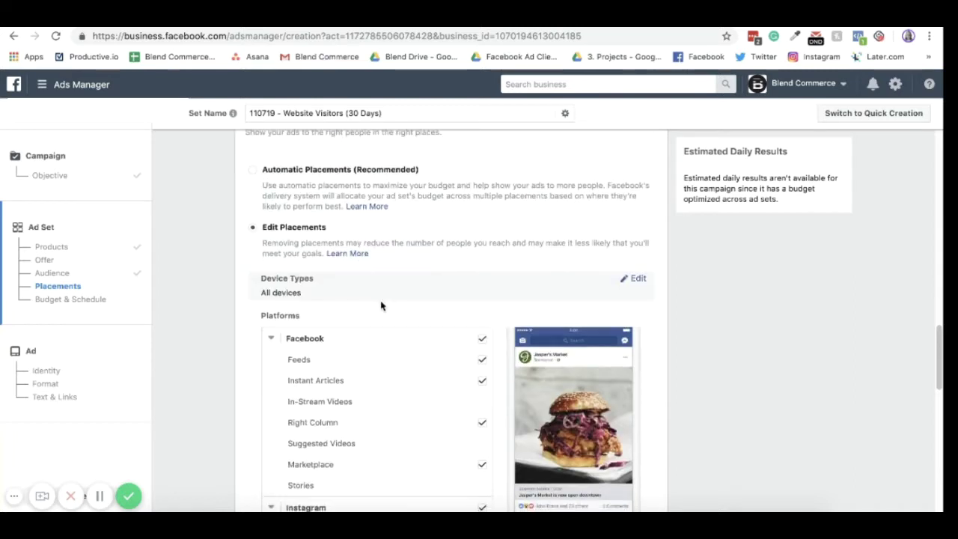
scroll(381, 305, down, 1)
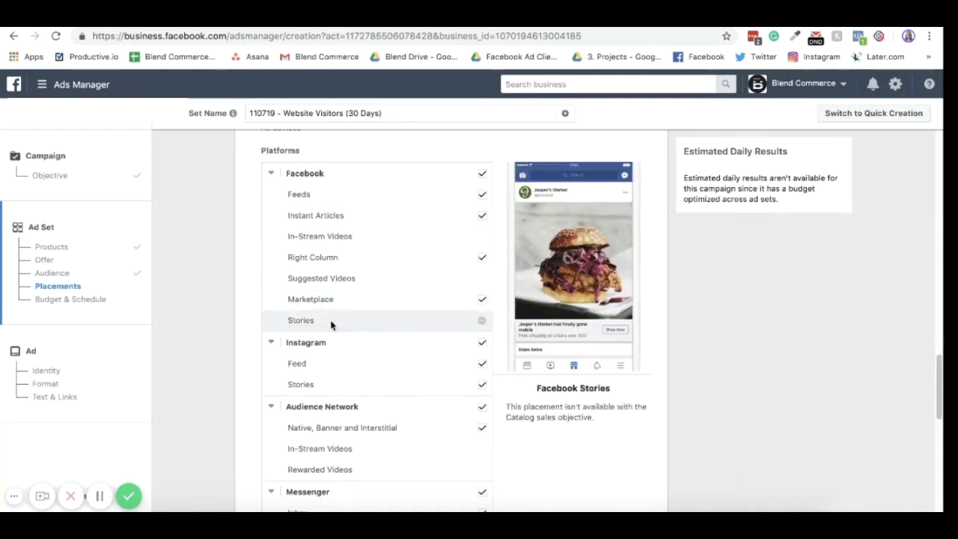
Step: Review the Instagram, Audience Network and Messenger placements and switch the ad set back to Automatic Placements
scroll(324, 368, down, 1)
scroll(324, 368, down, 2)
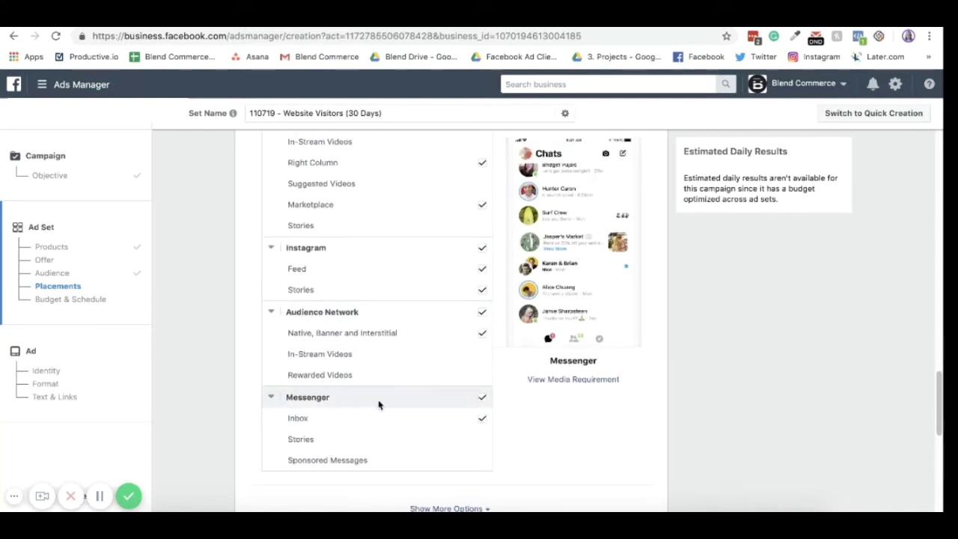
scroll(378, 405, up, 6)
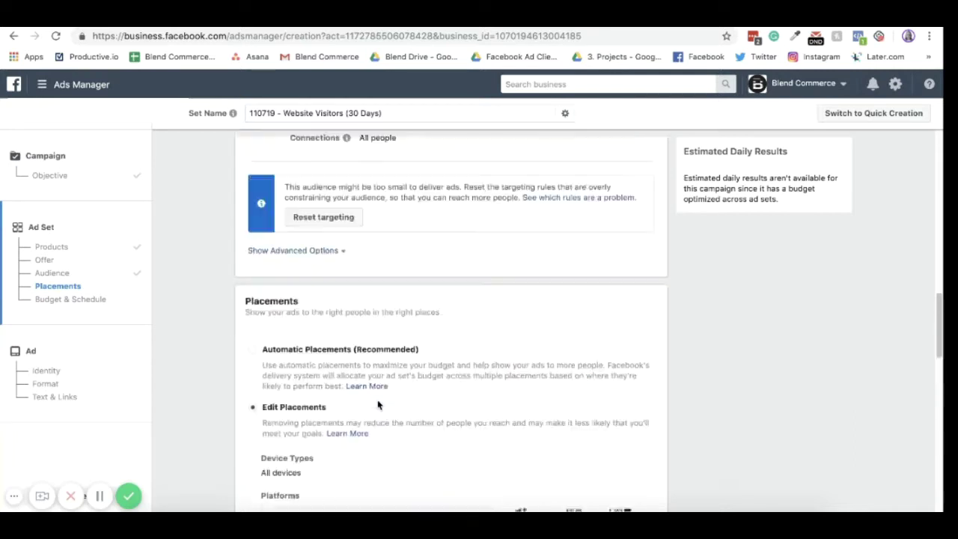
click(294, 363)
scroll(293, 363, down, 1)
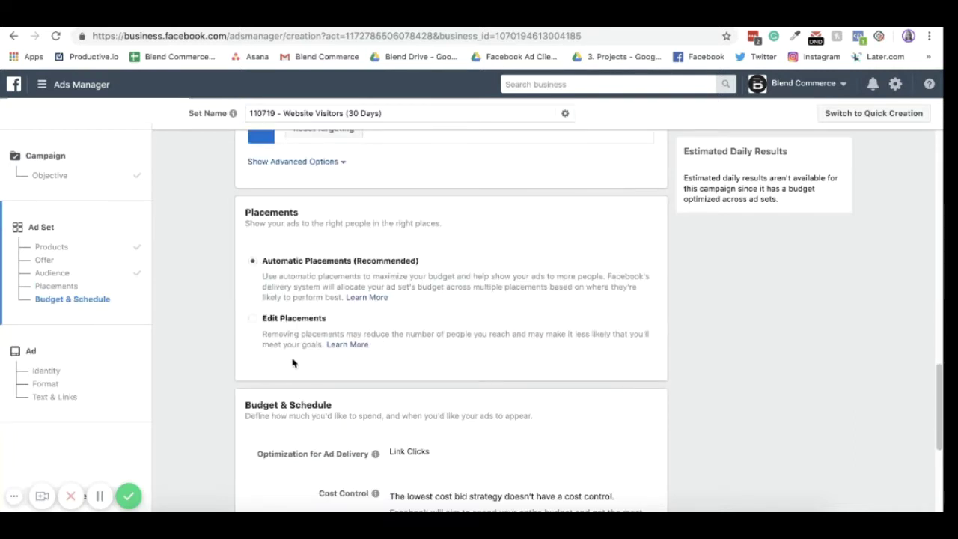
scroll(293, 363, down, 1)
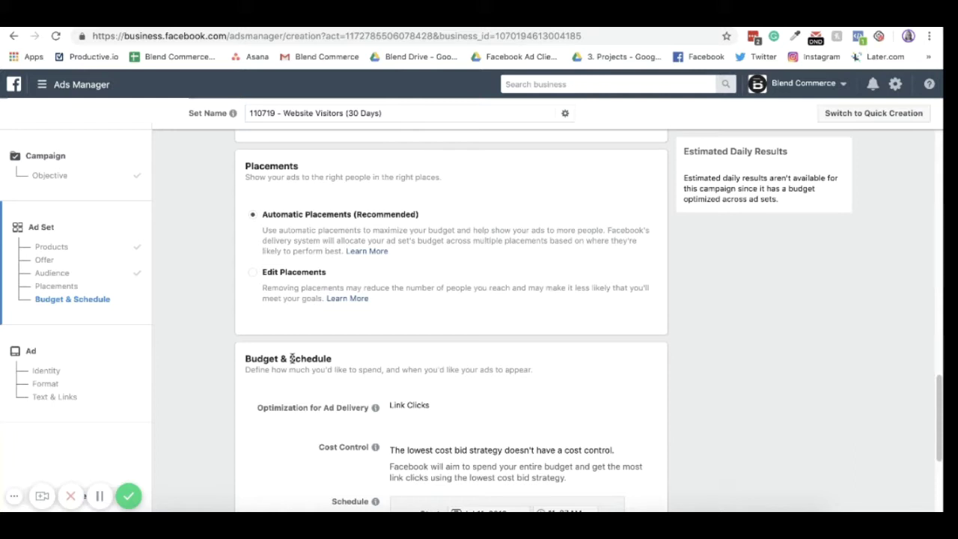
mouse_move(469, 416)
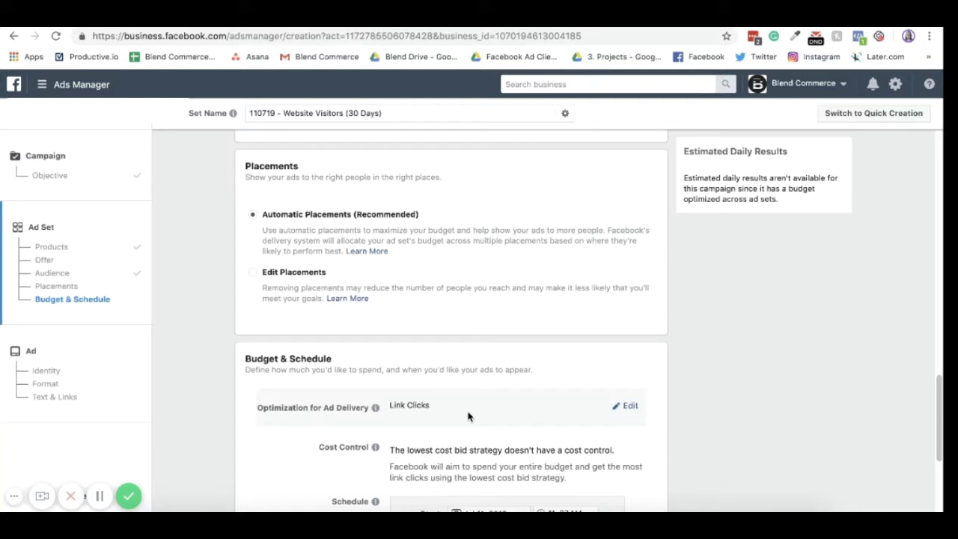
Step: Set the ad set to Edit Placements and display its list of platforms
click(285, 276)
scroll(285, 280, down, 2)
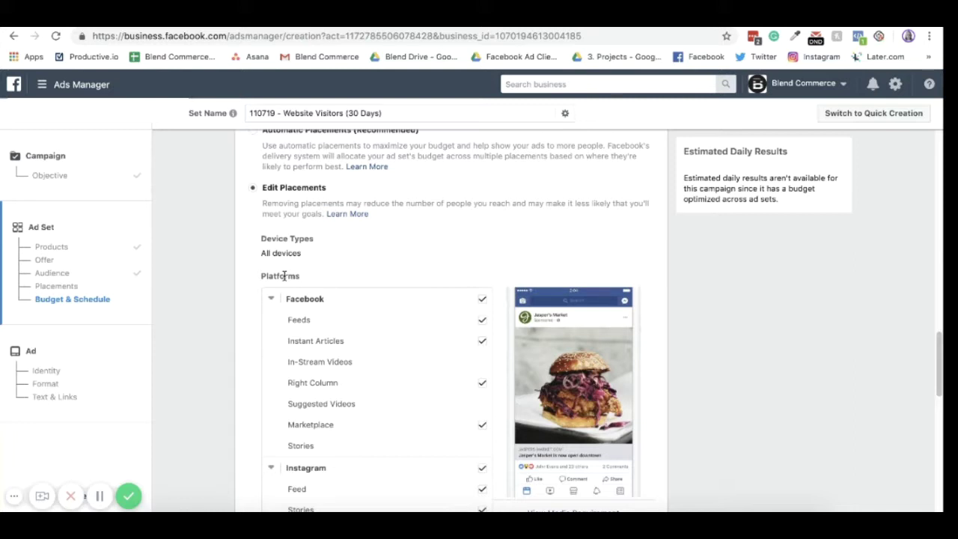
Step: View the calendar for the ad set's schedule end date and close it without changing the date
scroll(321, 259, down, 10)
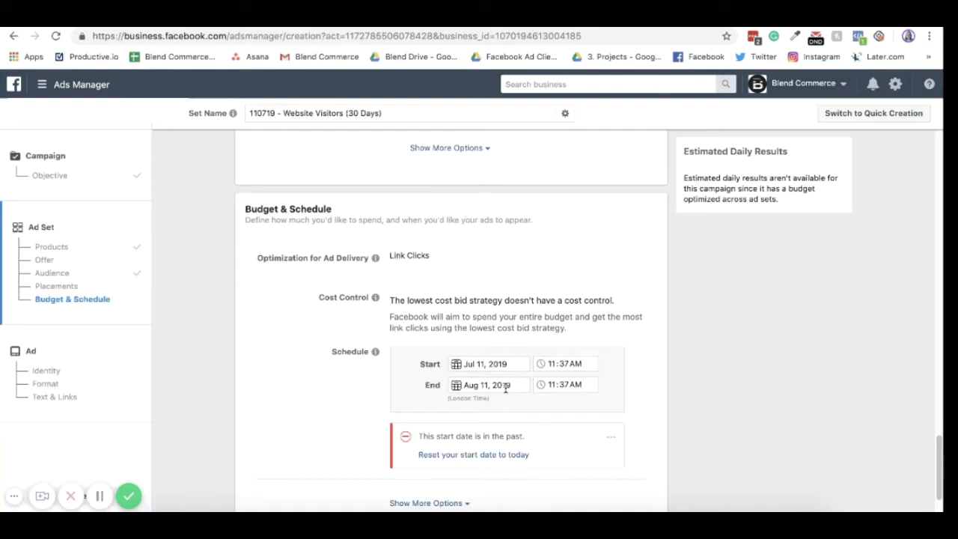
click(506, 388)
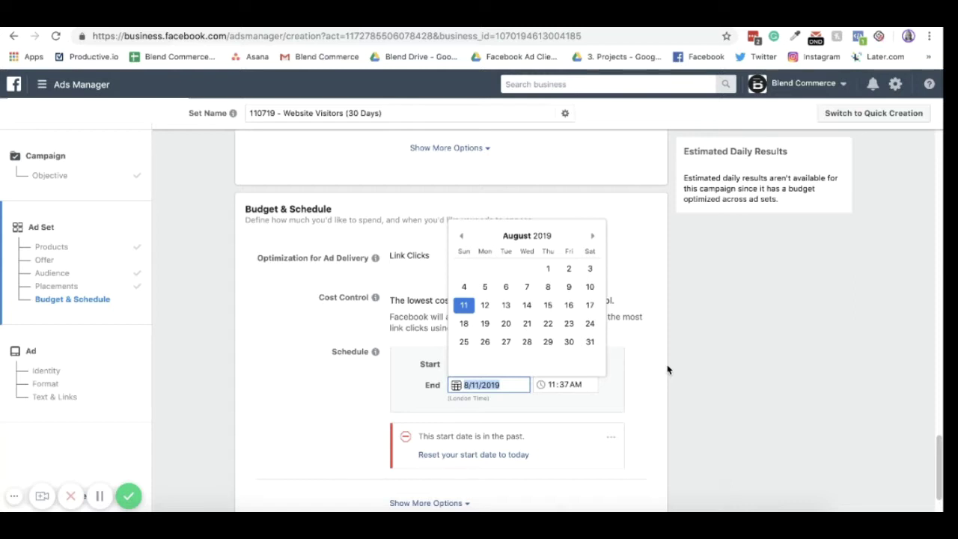
drag(328, 328, 292, 323)
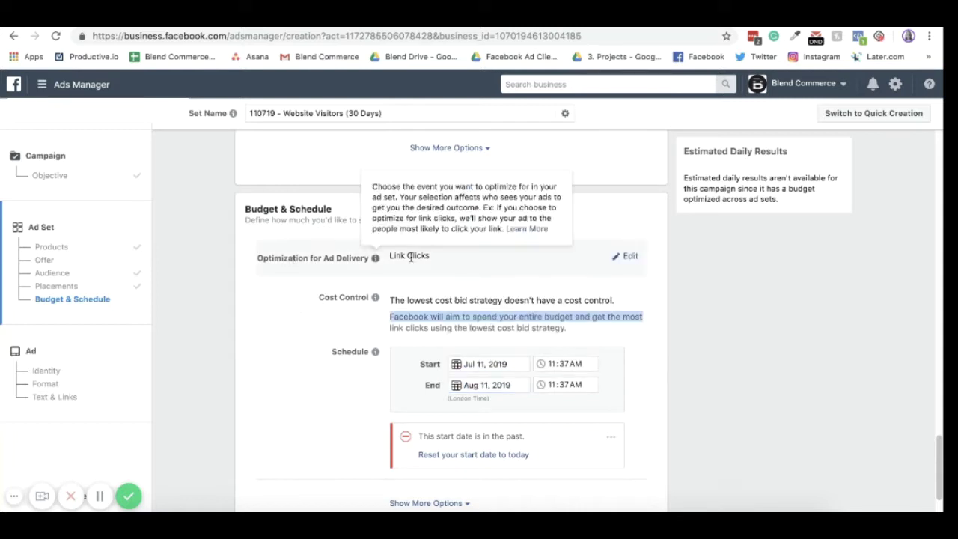
Step: Set the ad set's optimization for ad delivery to Conversion Events with Purchase as the event type
click(629, 257)
click(425, 258)
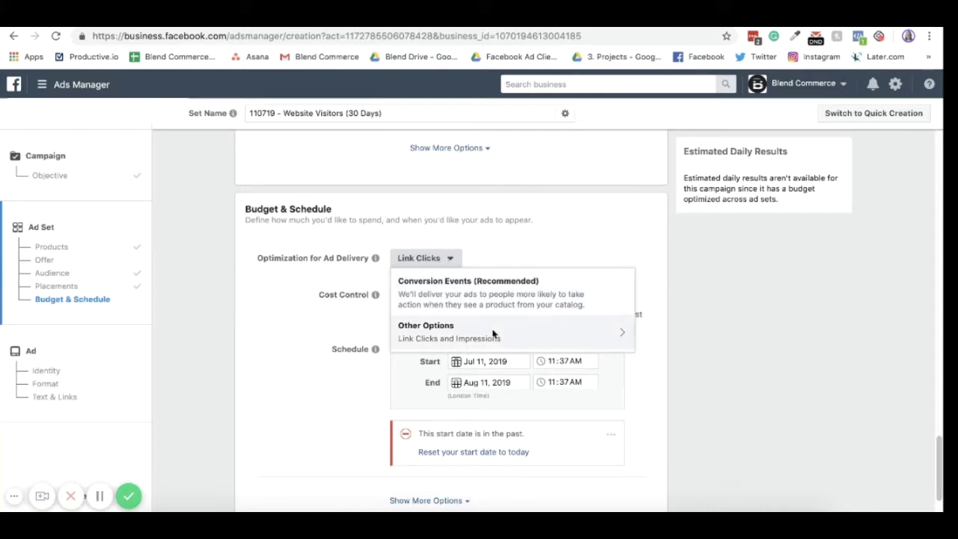
mouse_move(625, 334)
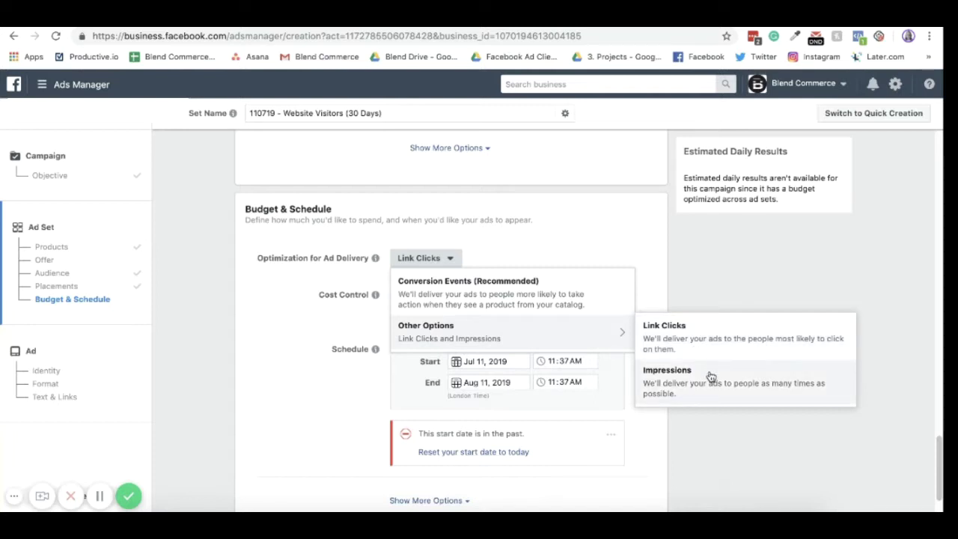
click(573, 298)
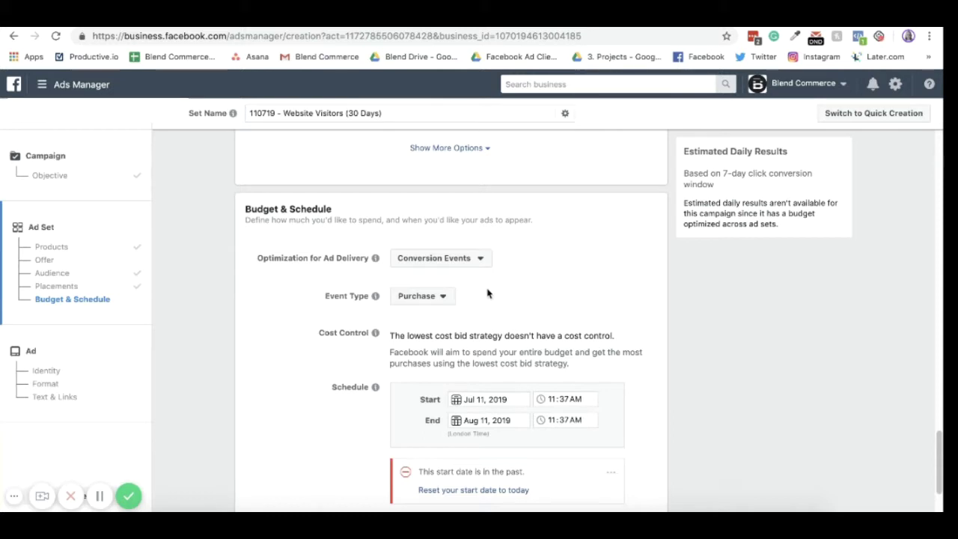
click(429, 303)
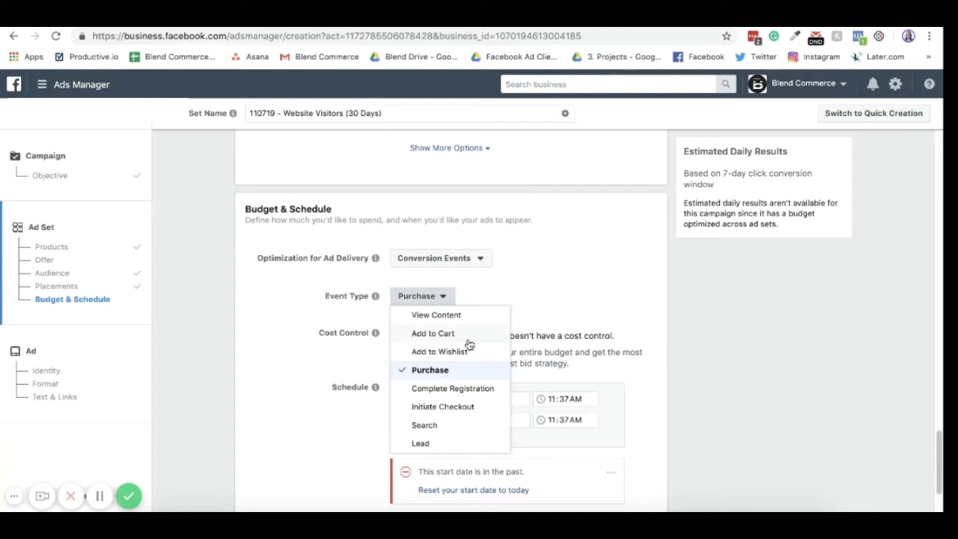
click(447, 370)
Step: Continue from the ad set to the ad settings and review the Carousel, Single Image and Collection formats
scroll(542, 317, down, 2)
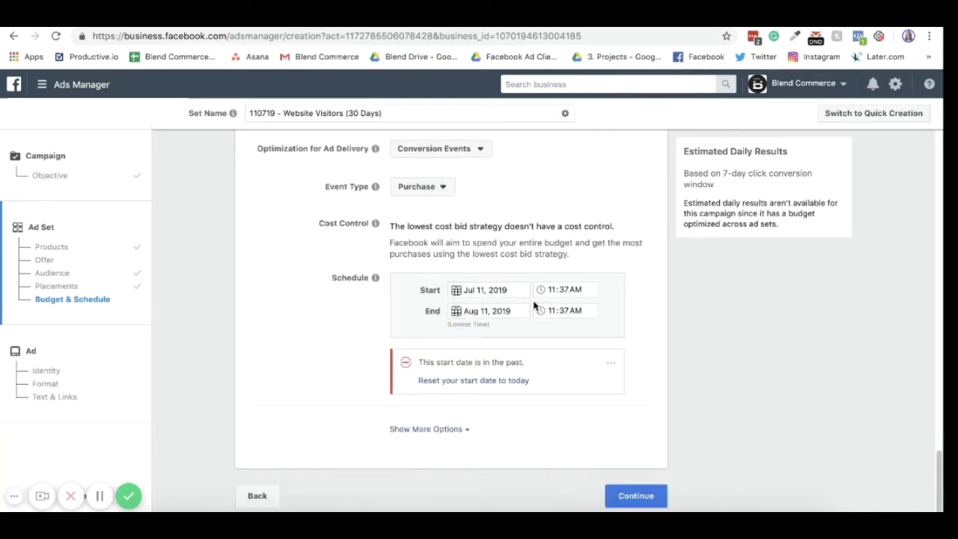
click(657, 502)
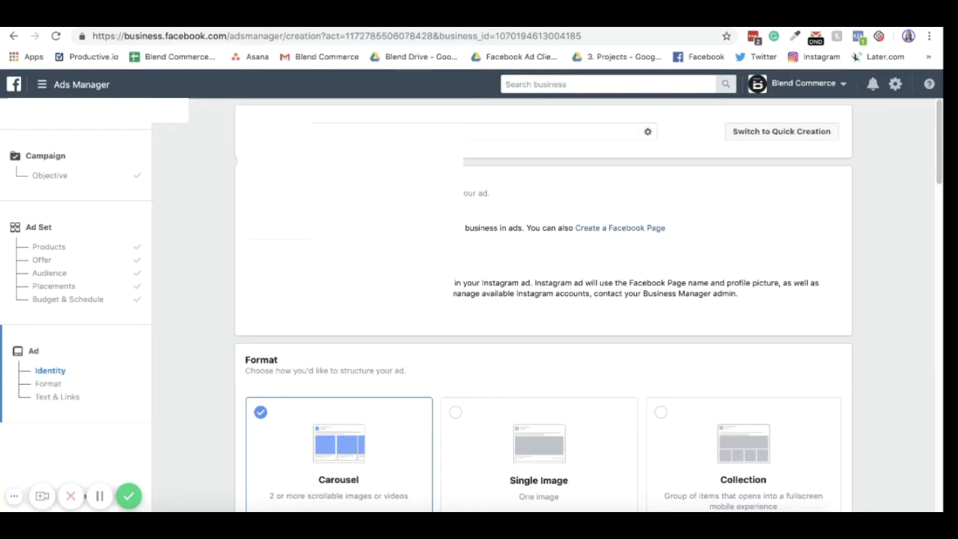
scroll(540, 300, down, 3)
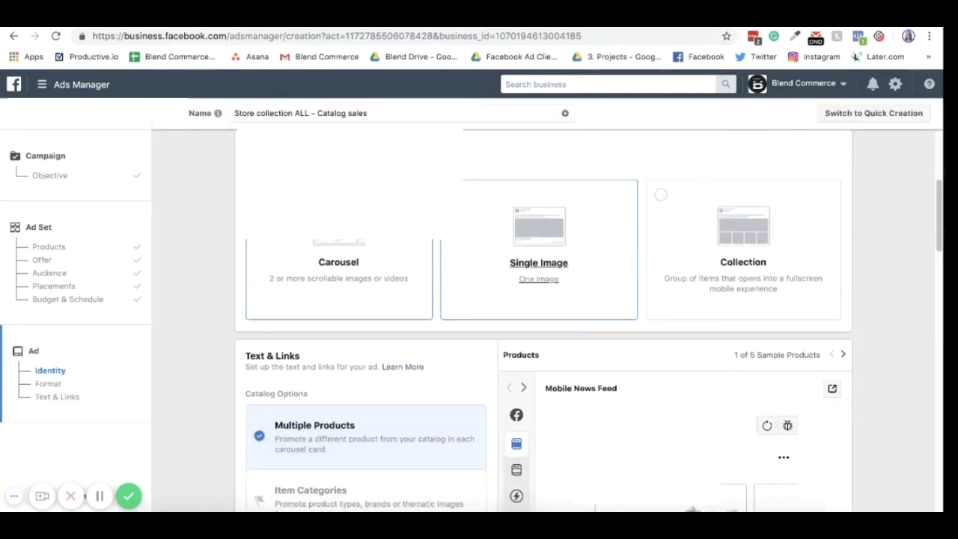
scroll(589, 320, down, 1)
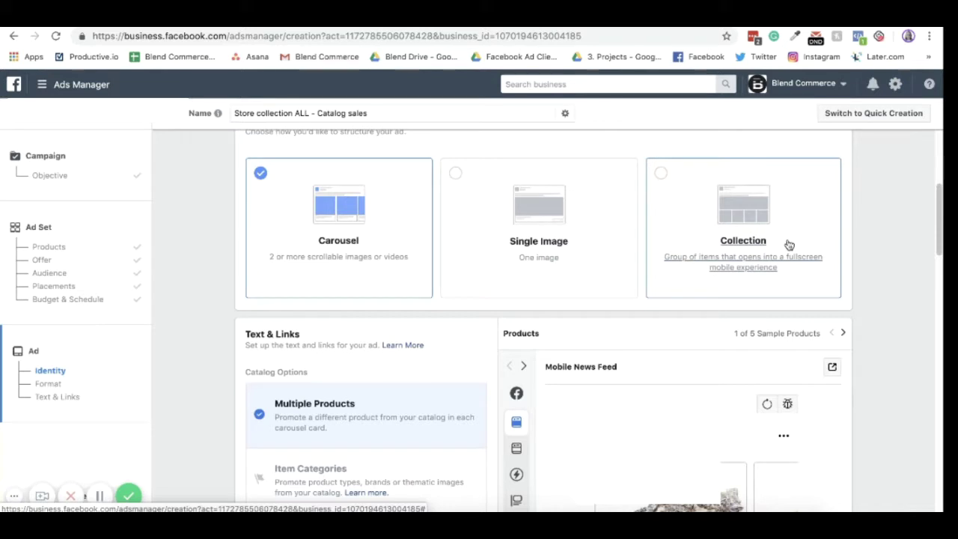
Step: Rename the ad as Carousel
triple_click(385, 113)
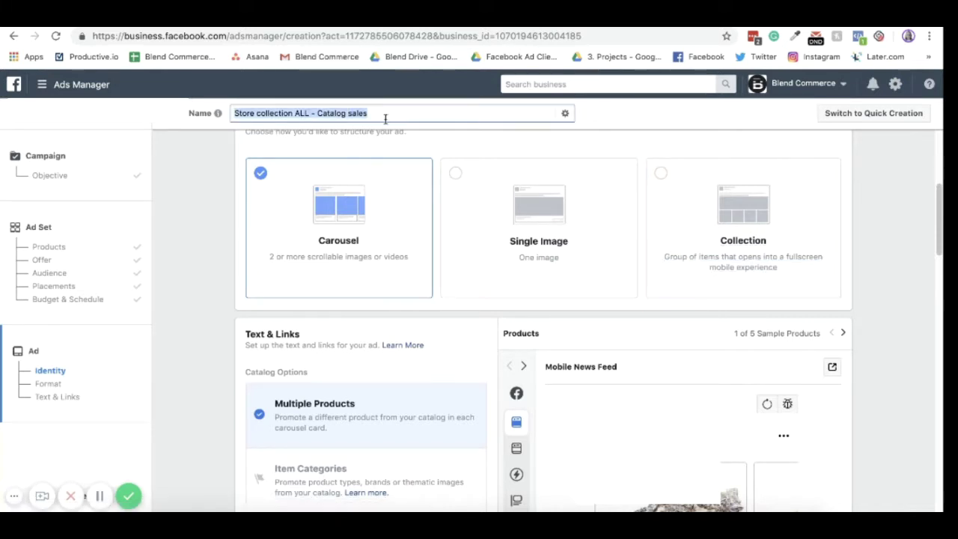
text(Carousel)
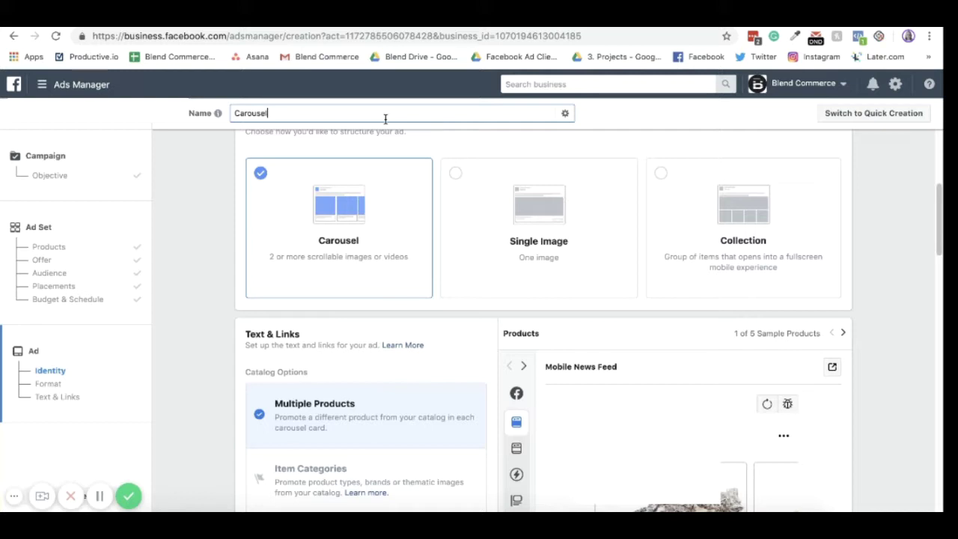
click(210, 243)
Step: Review the ad's text and catalog options and preview the ad in the Mobile Marketplace placement
scroll(206, 241, down, 5)
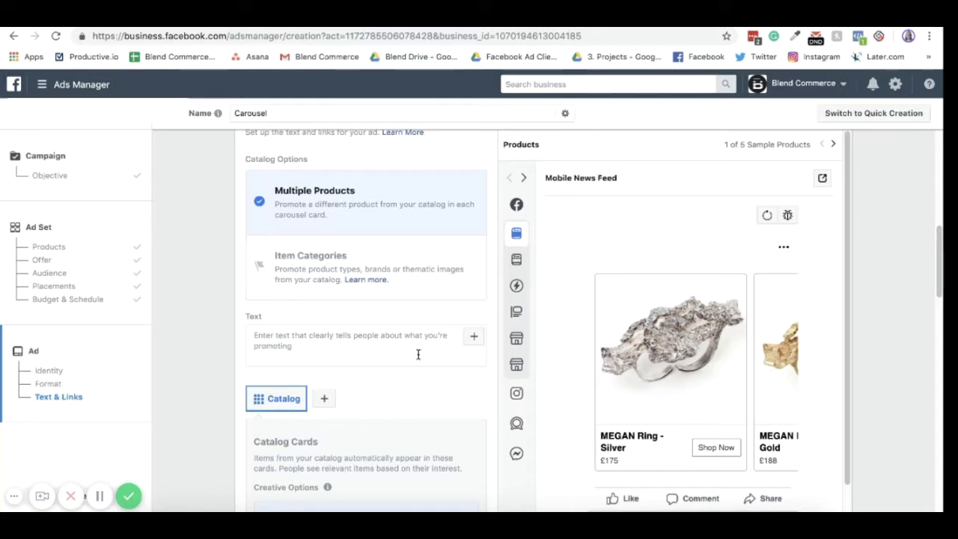
scroll(419, 354, up, 1)
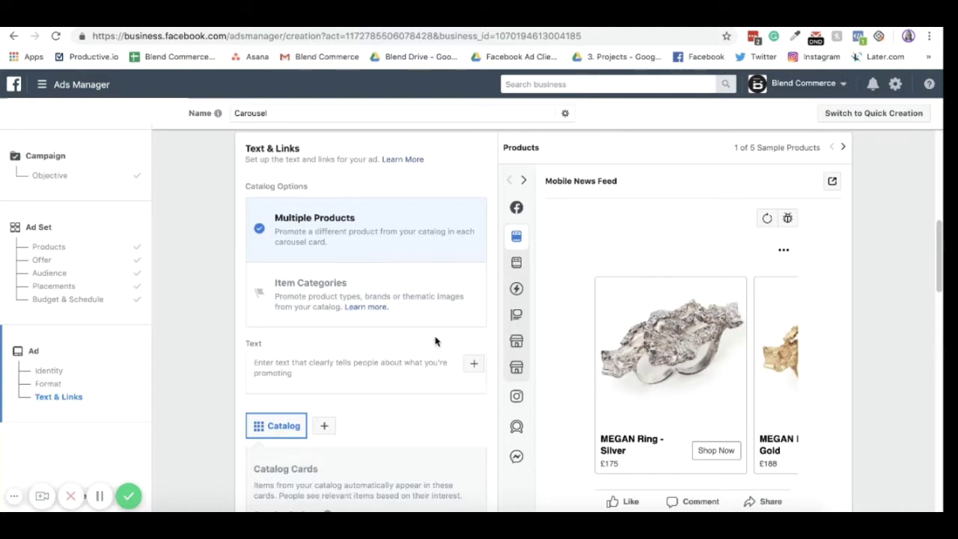
mouse_move(518, 216)
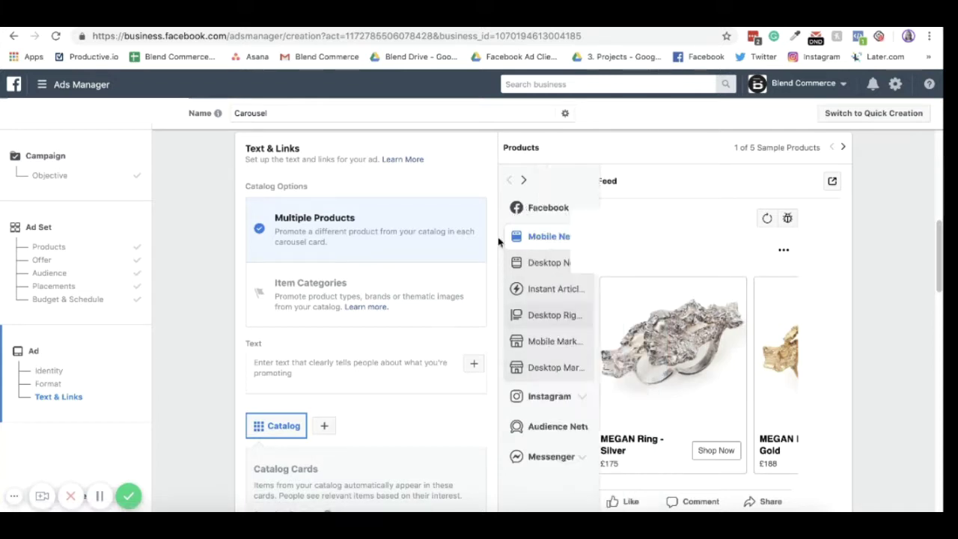
click(563, 347)
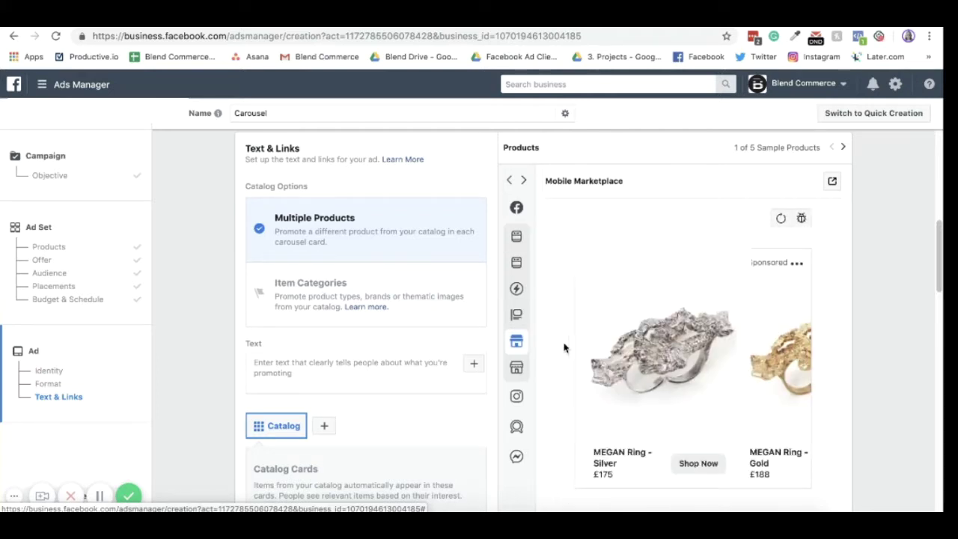
scroll(578, 344, down, 2)
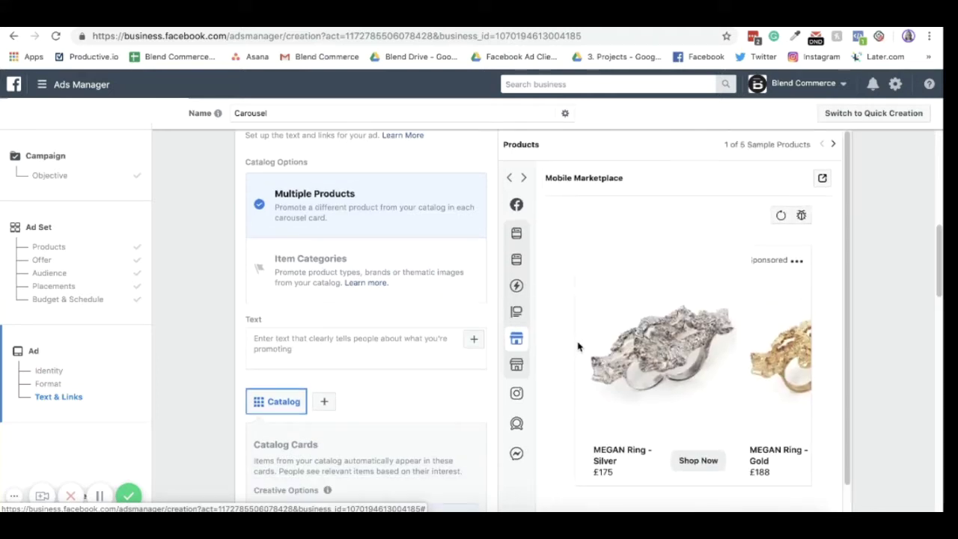
Step: Examine the ad's text, creative tools, headline, call to action, app link and URL parameter settings
click(354, 335)
scroll(354, 336, down, 10)
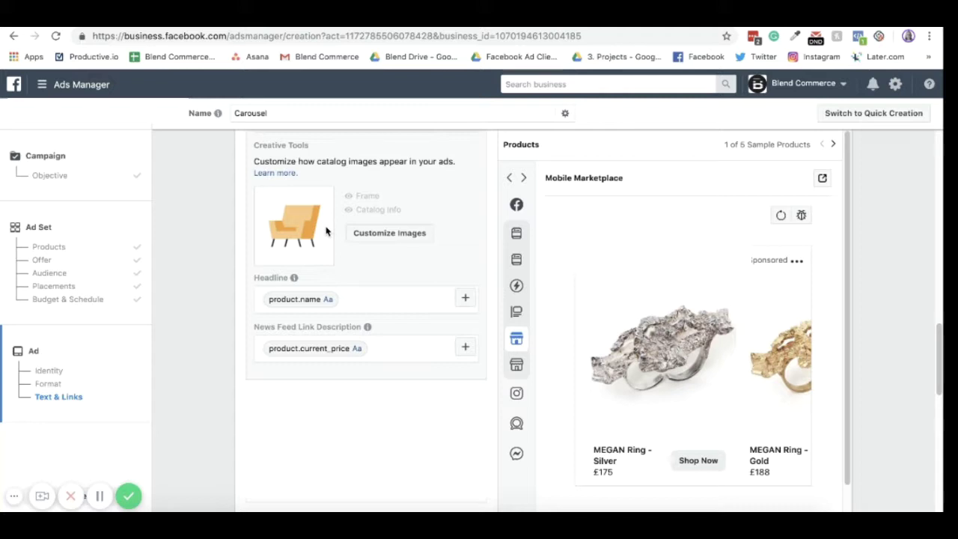
scroll(326, 232, down, 3)
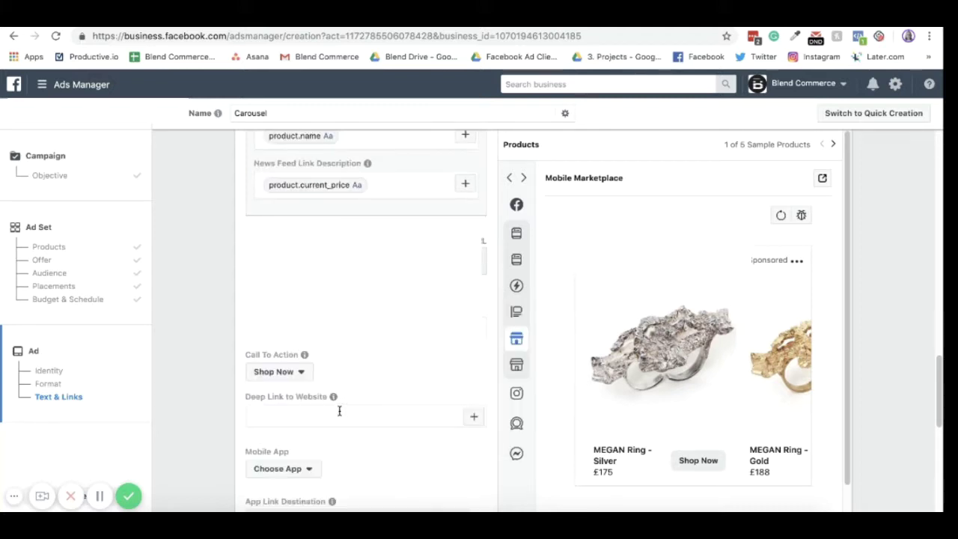
scroll(352, 388, down, 4)
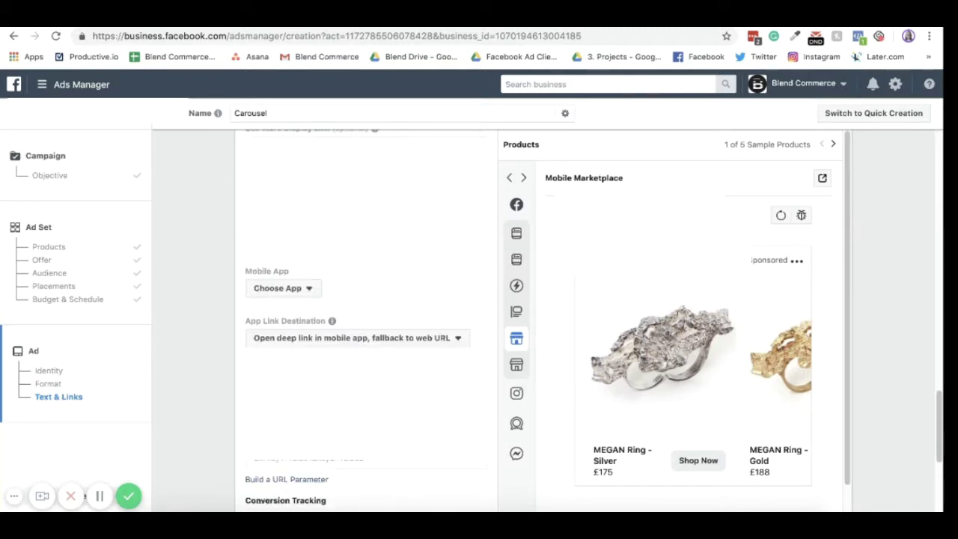
scroll(367, 337, down, 4)
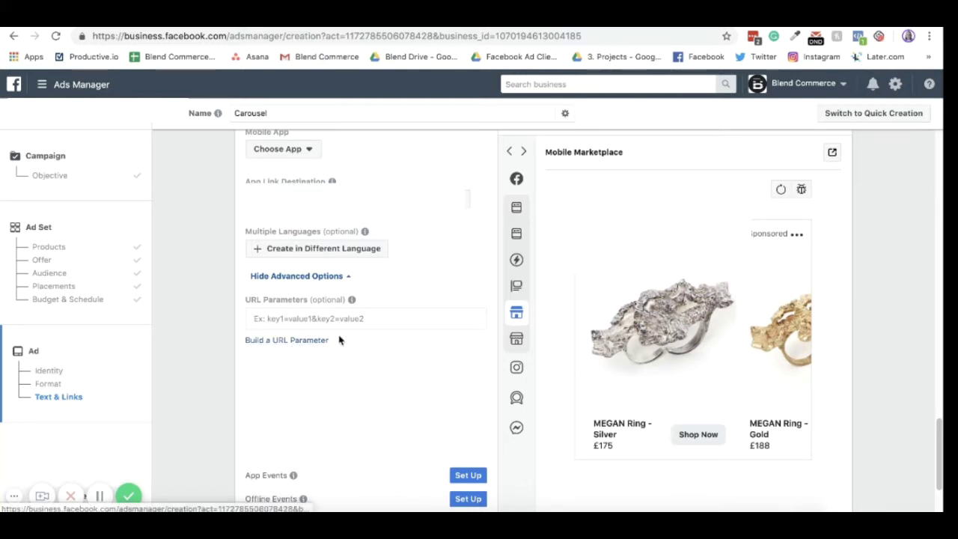
scroll(338, 338, up, 4)
scroll(301, 251, down, 5)
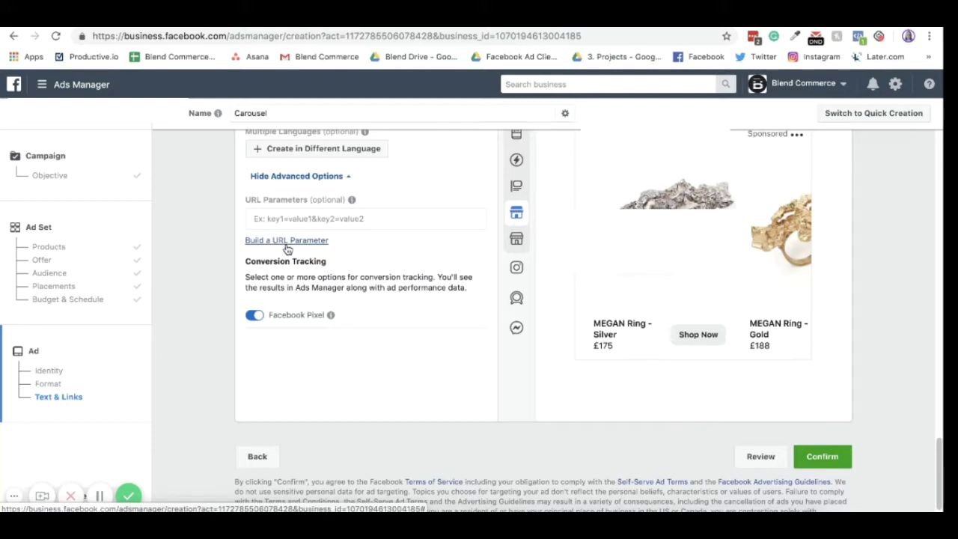
Step: Build a URL parameter for the ad with campaign source Facebook and campaign medium Ad
click(287, 241)
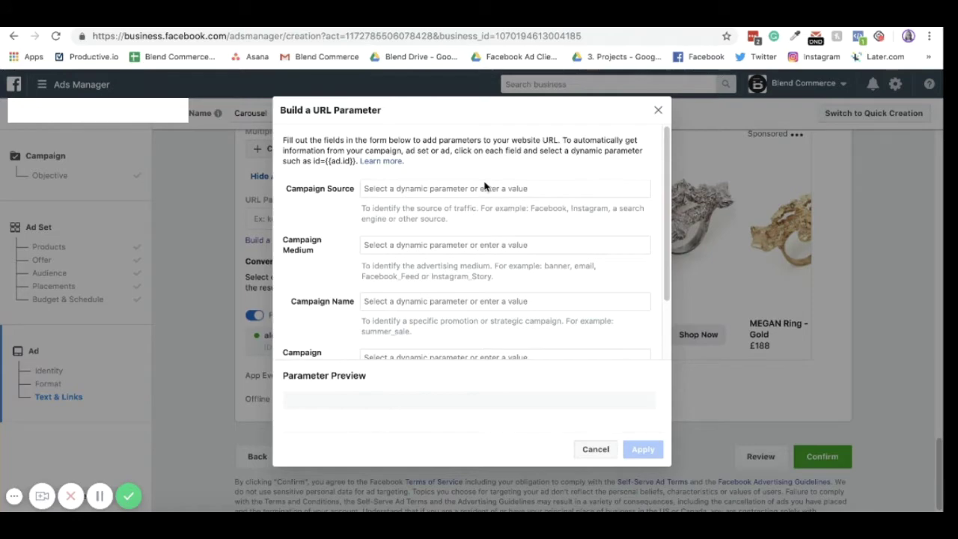
click(482, 189)
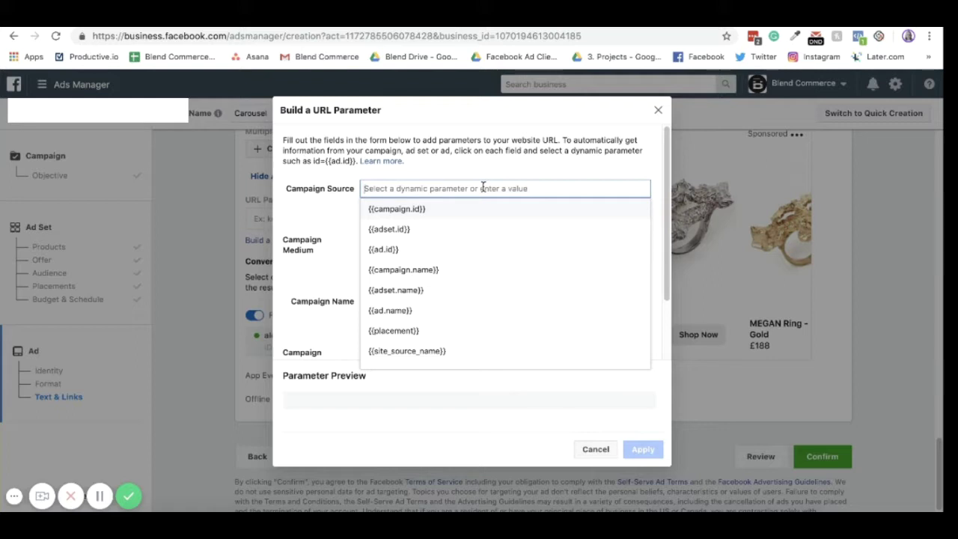
text(Facebook)
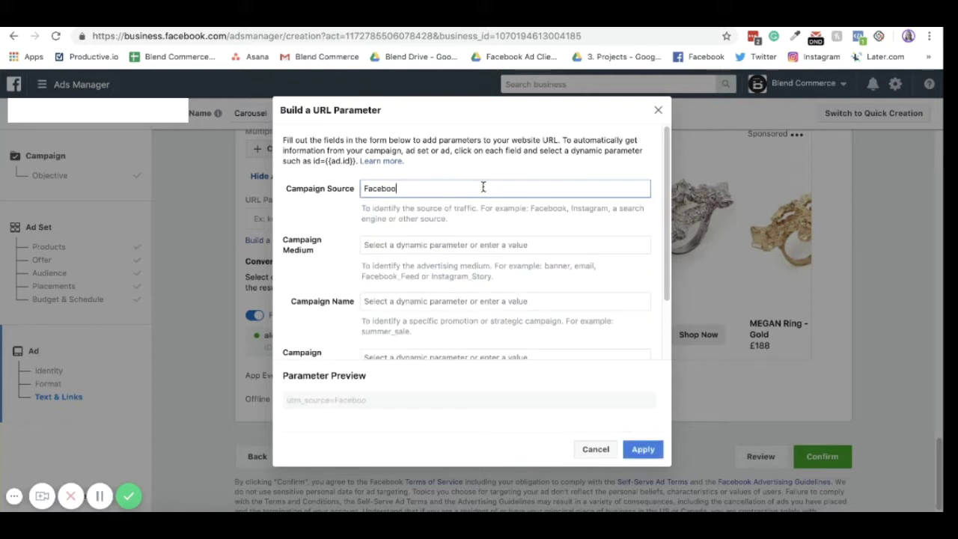
click(457, 247)
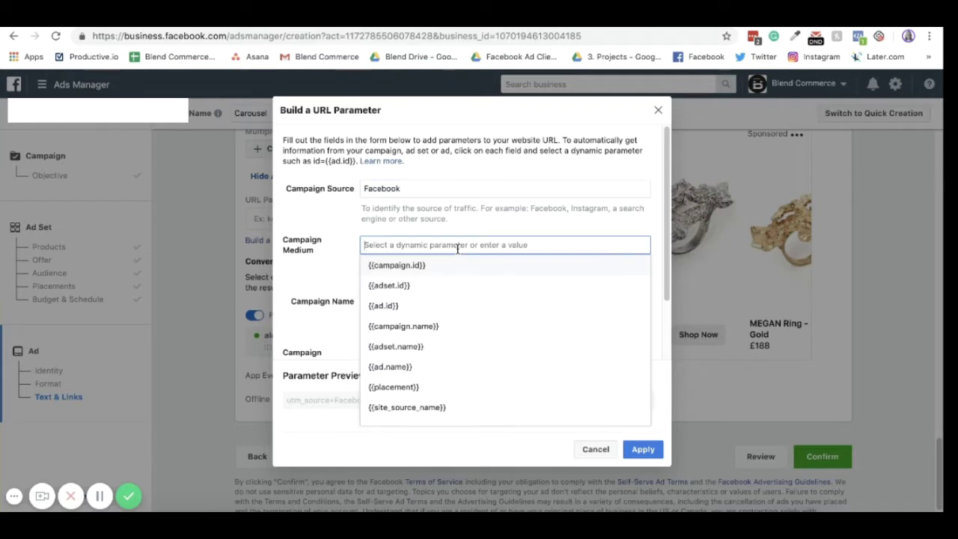
text(Ad)
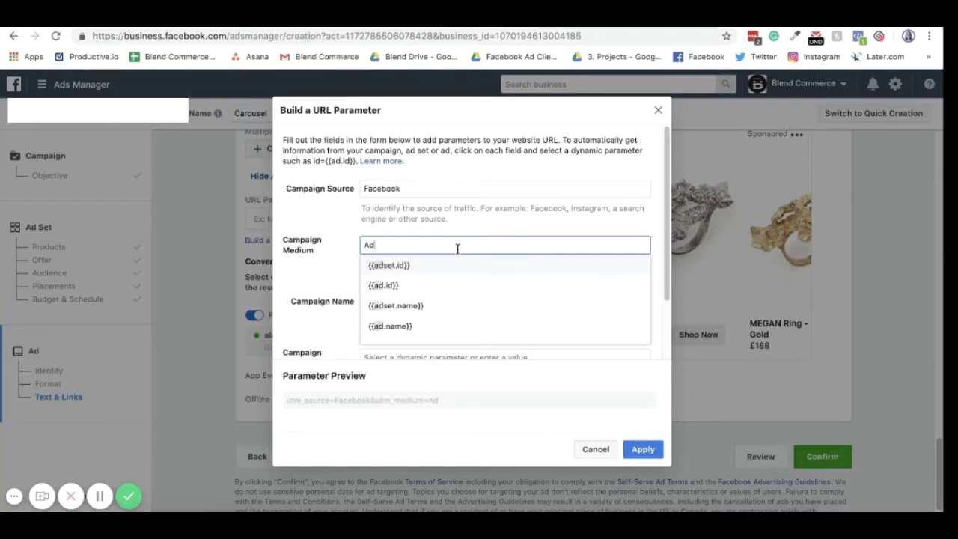
click(343, 268)
Step: Set the campaign name parameter to {{campaign.name}} and campaign content to {{adset.name}}, and apply the URL parameters to the ad
click(405, 301)
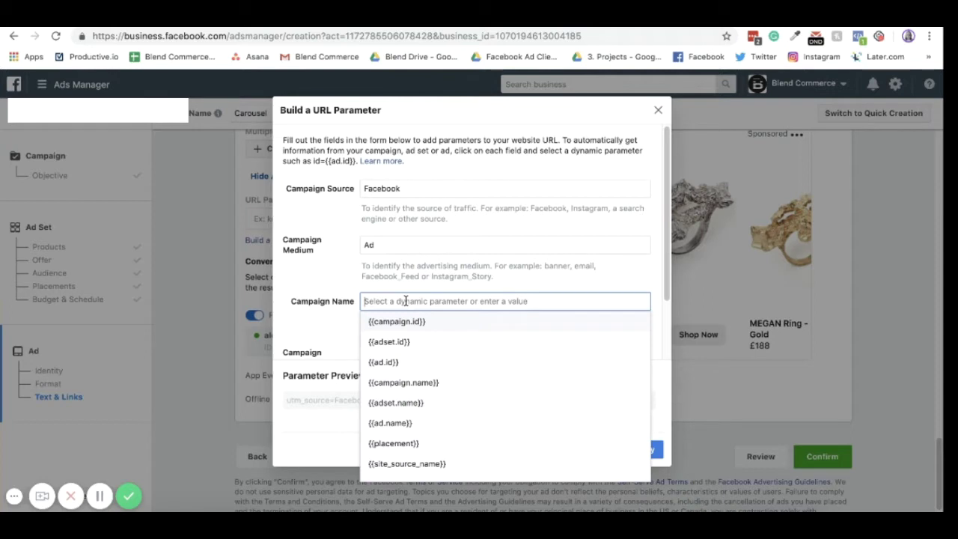
text(ca)
click(409, 341)
scroll(416, 314, down, 1)
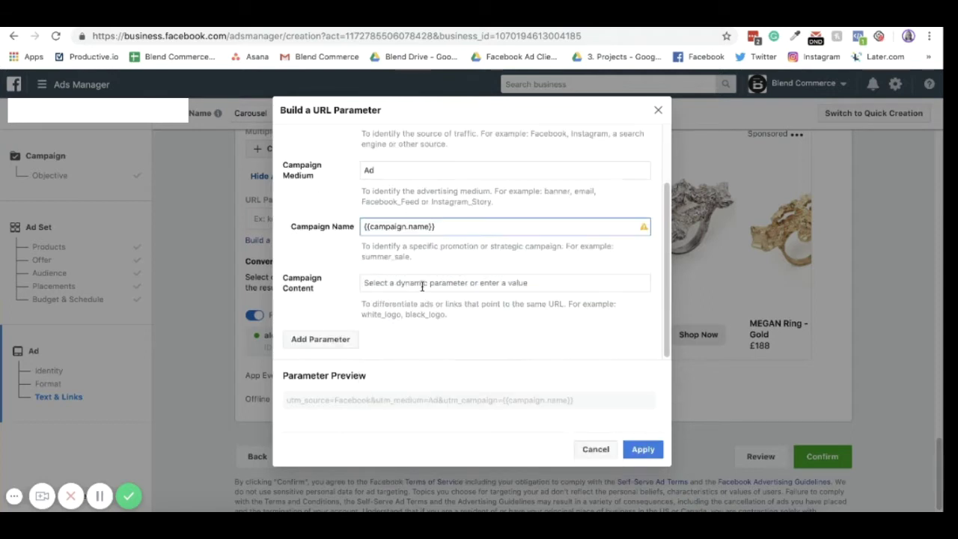
click(424, 283)
text(ad)
click(419, 344)
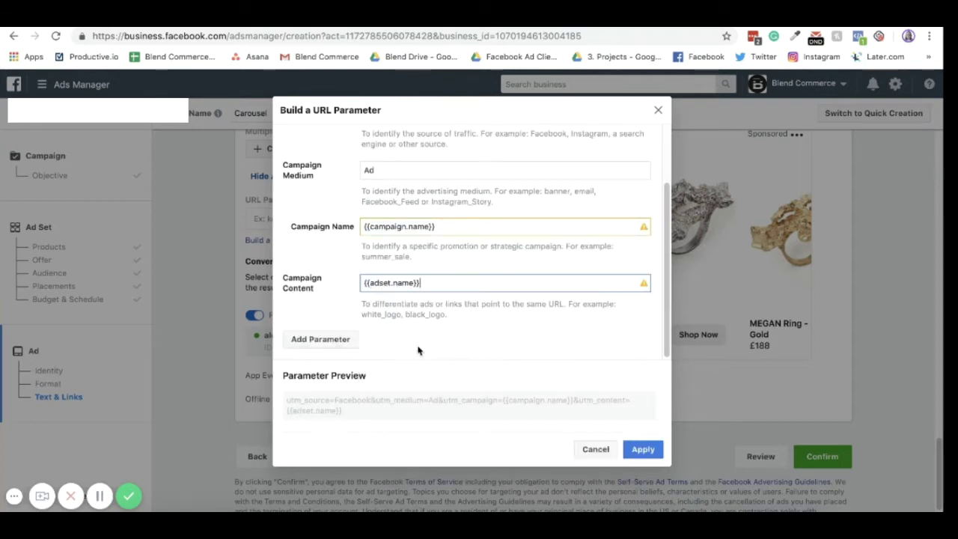
click(307, 346)
click(655, 456)
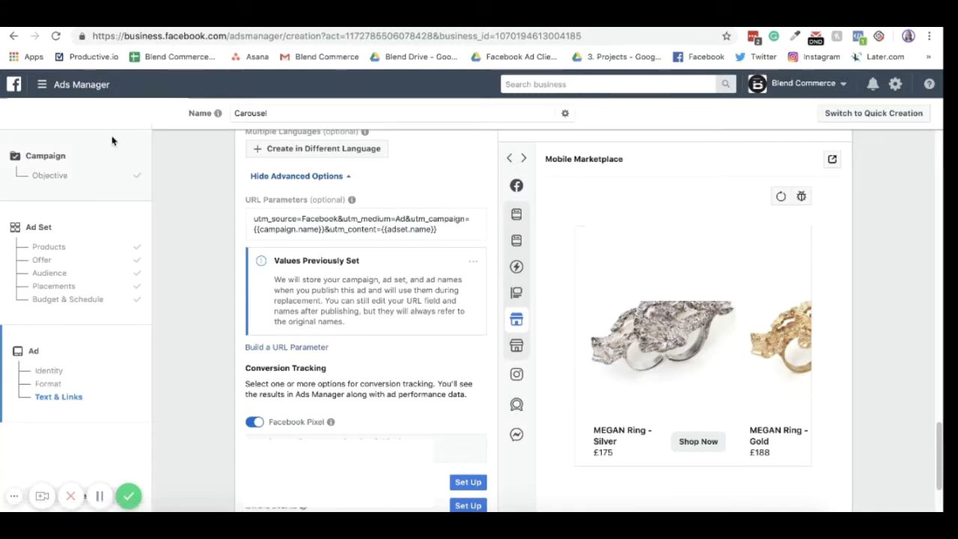
Step: Change the campaign objective to Traffic and go to the ad's format settings
click(74, 169)
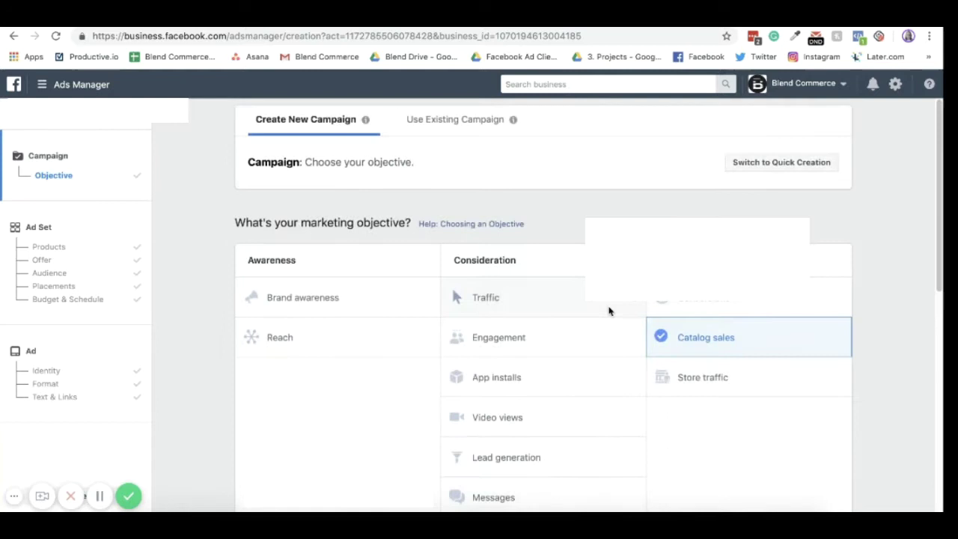
click(488, 188)
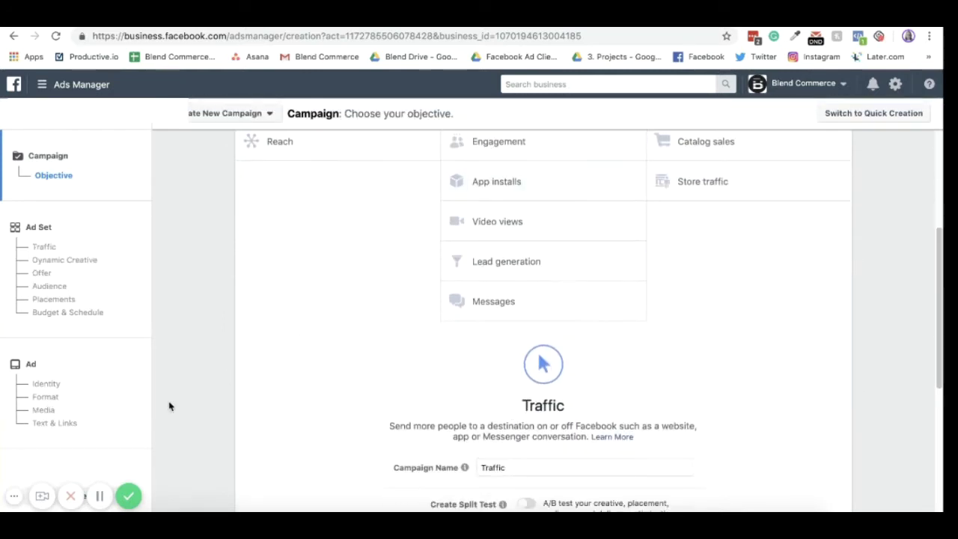
click(60, 398)
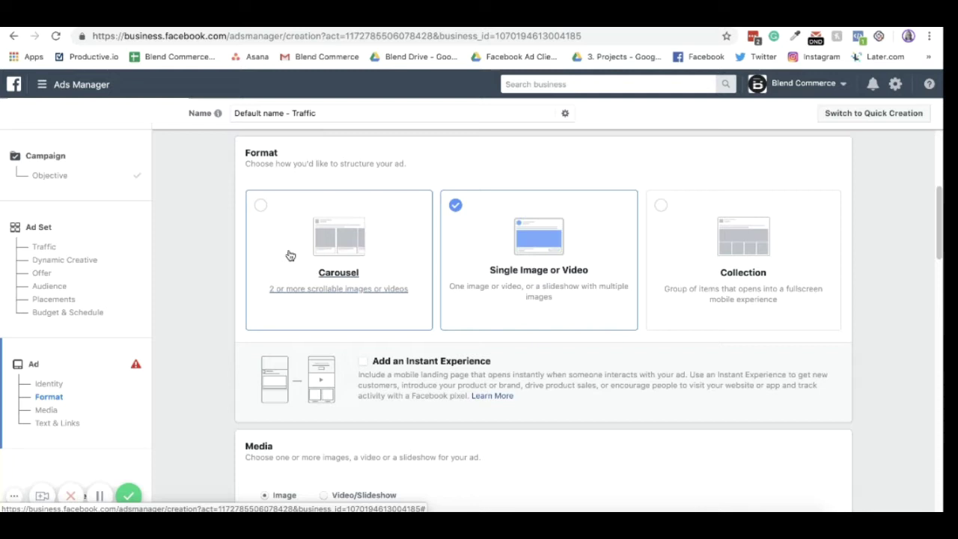
Step: Add an Instant Experience to the Single Image or Video ad
scroll(292, 255, down, 1)
scroll(299, 256, down, 1)
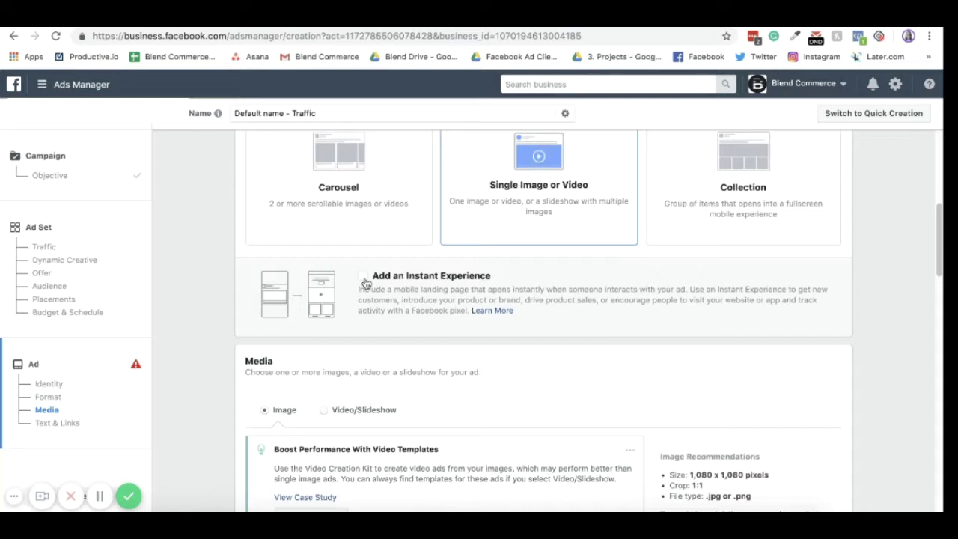
click(365, 280)
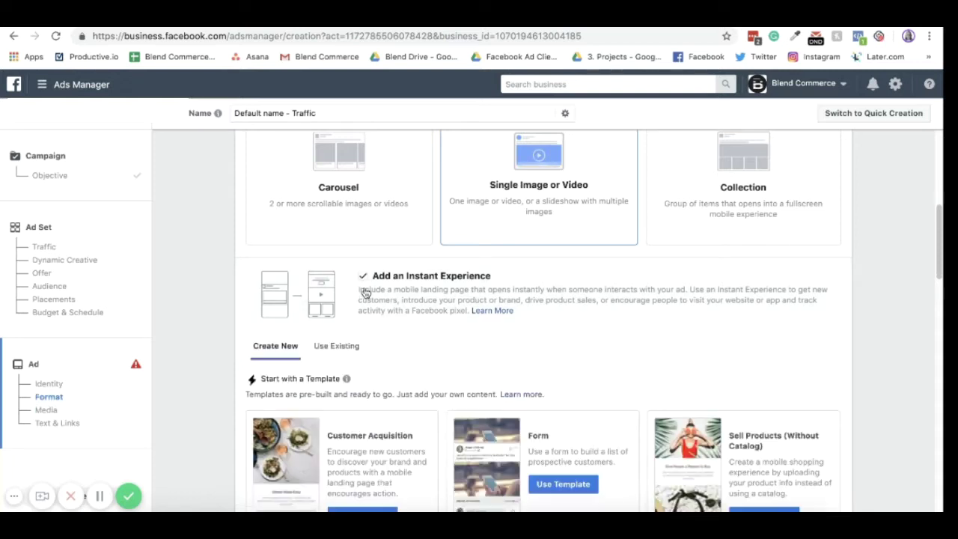
scroll(390, 349, down, 3)
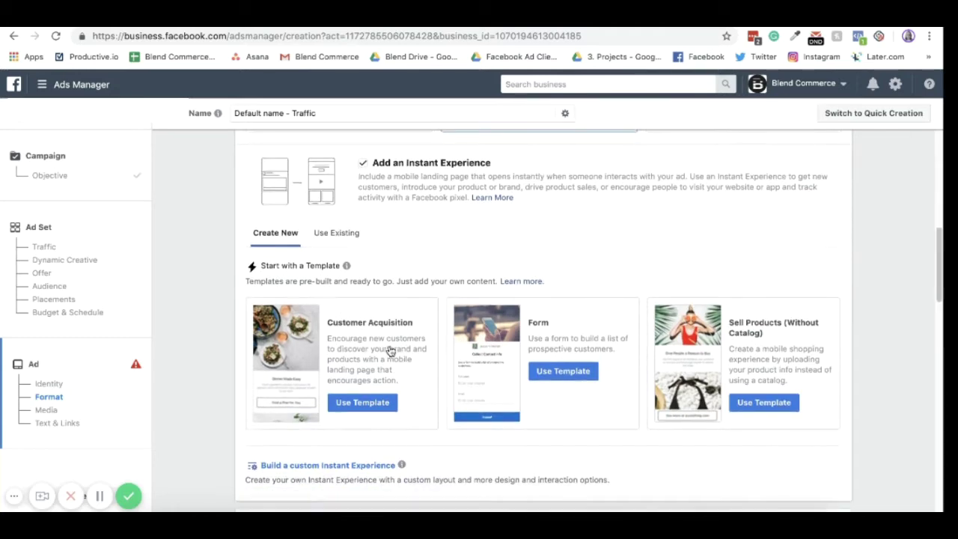
Step: Preview the Customer Acquisition template for the Instant Experience and close it, discarding the unsaved changes
click(363, 403)
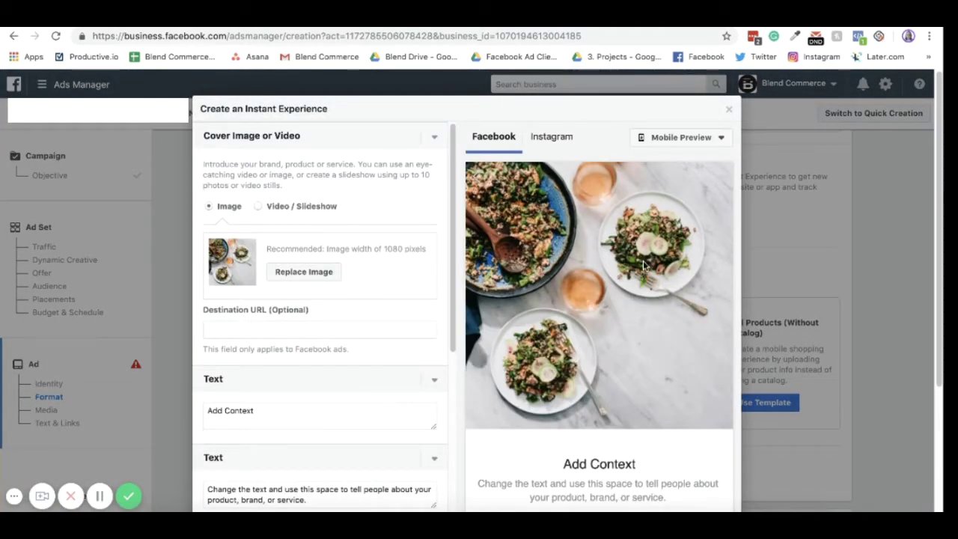
scroll(643, 260, down, 5)
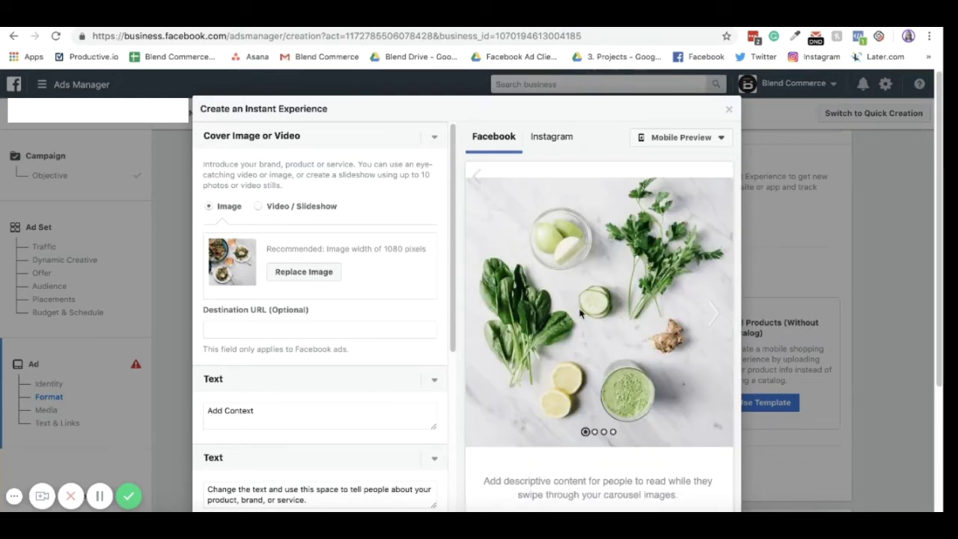
scroll(580, 315, up, 3)
scroll(581, 320, down, 3)
scroll(580, 321, down, 1)
click(732, 111)
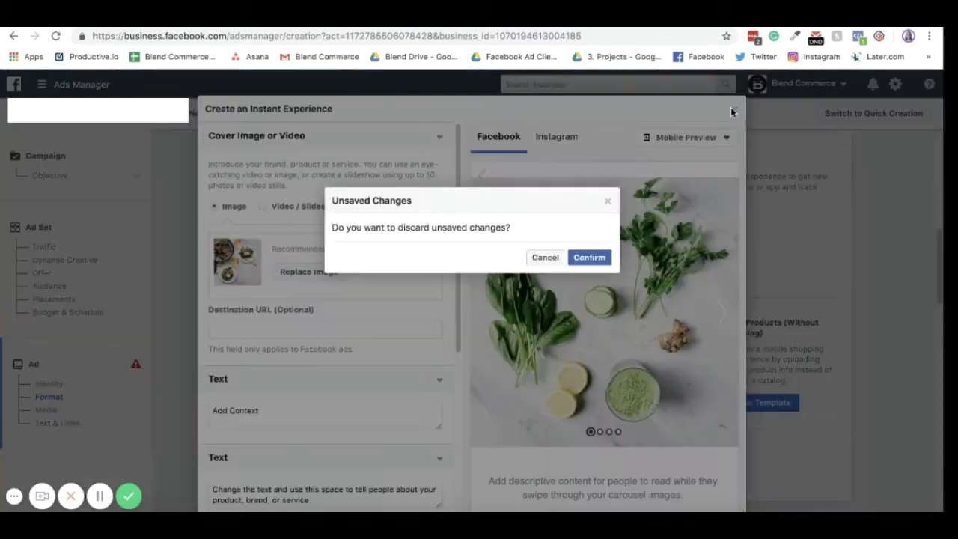
click(555, 262)
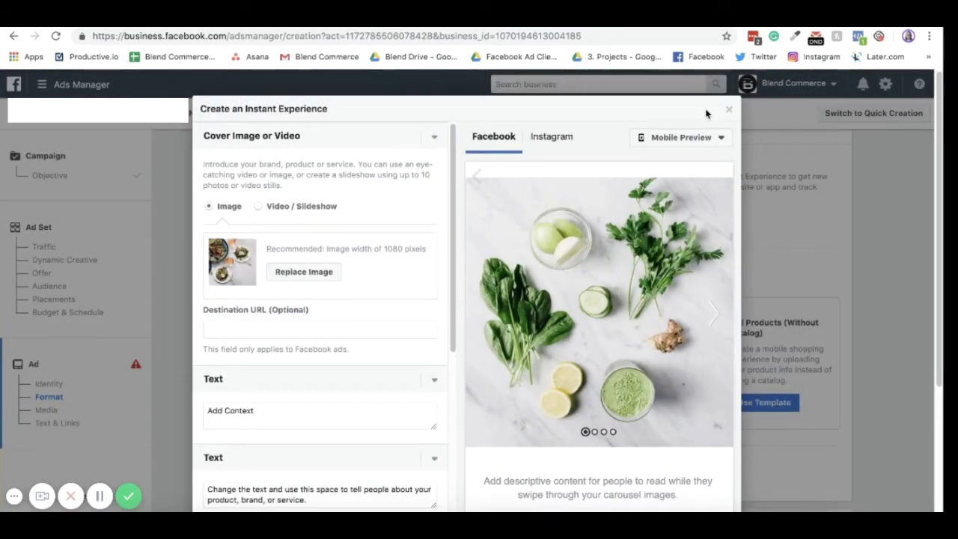
click(733, 110)
click(589, 258)
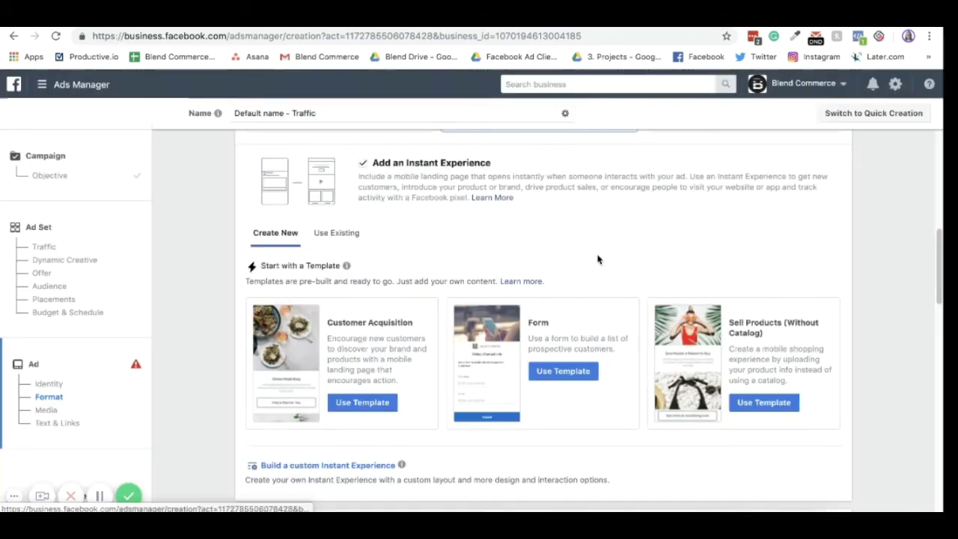
Step: Review the ad's Media section, comparing the Image and Video/Slideshow options
scroll(573, 291, down, 3)
scroll(574, 293, down, 3)
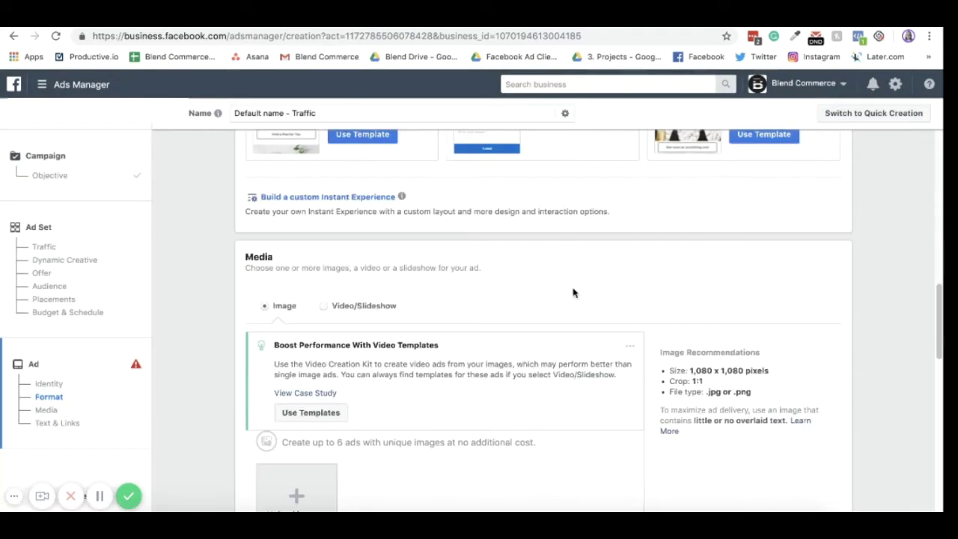
scroll(569, 292, down, 3)
scroll(544, 284, up, 1)
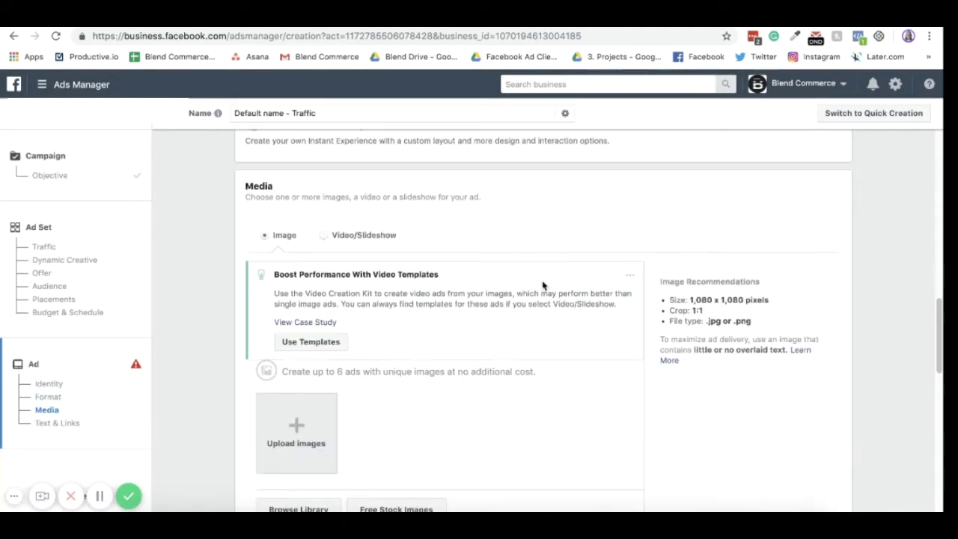
click(331, 237)
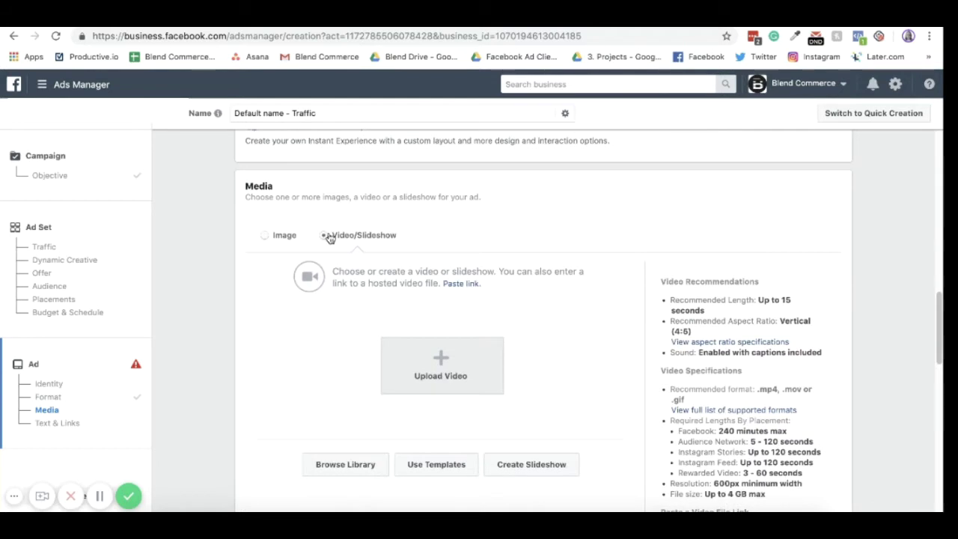
click(279, 237)
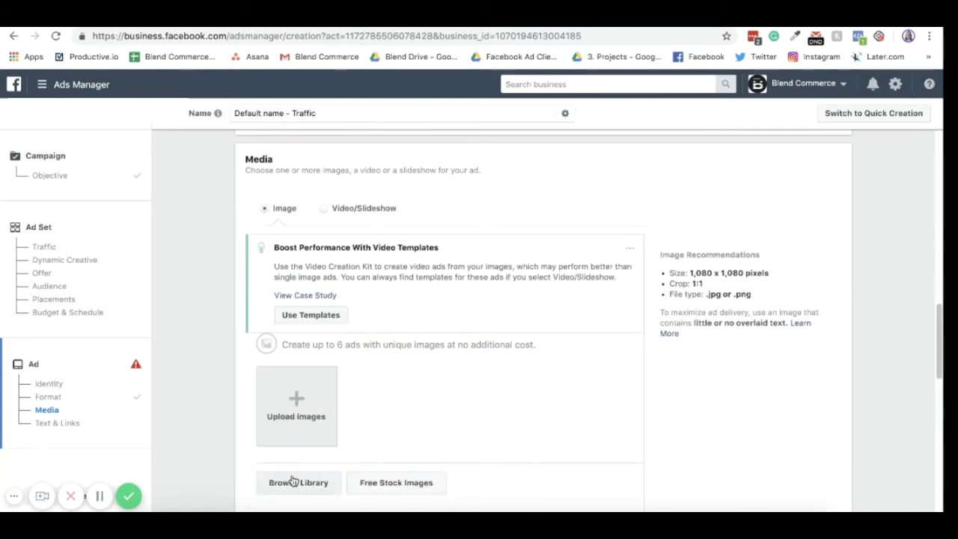
scroll(491, 387, down, 2)
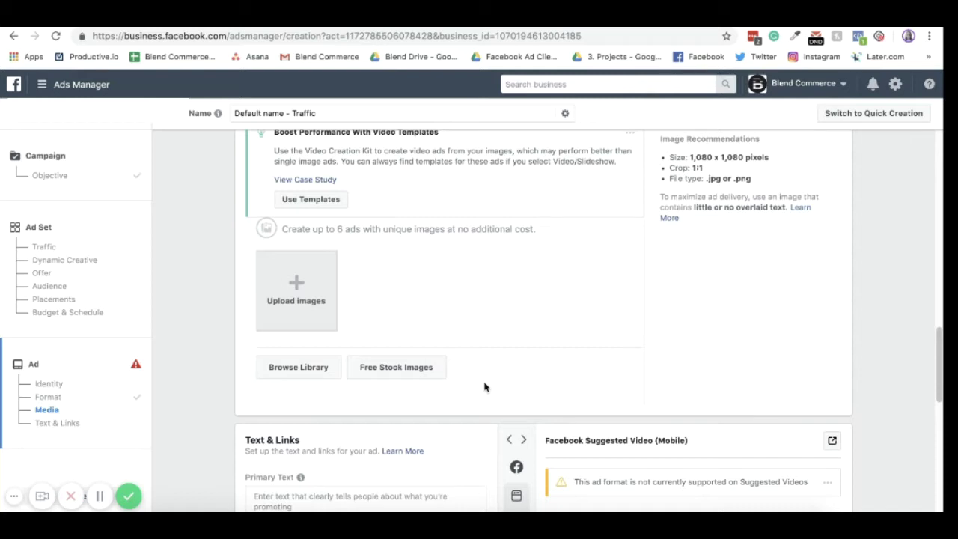
Step: Review the ad's primary text, headline, URL parameter and conversion tracking settings down to the final confirmation area
scroll(485, 388, down, 2)
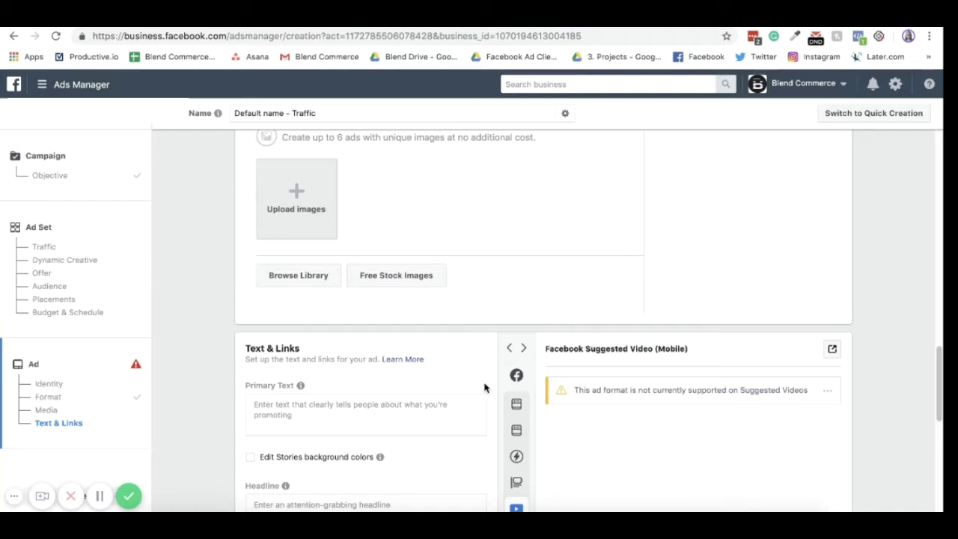
scroll(485, 388, down, 4)
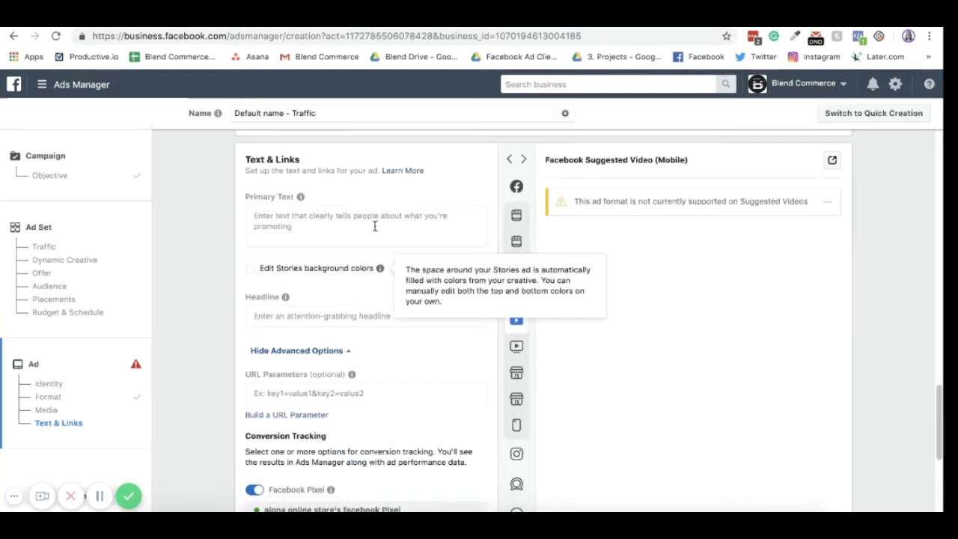
click(375, 226)
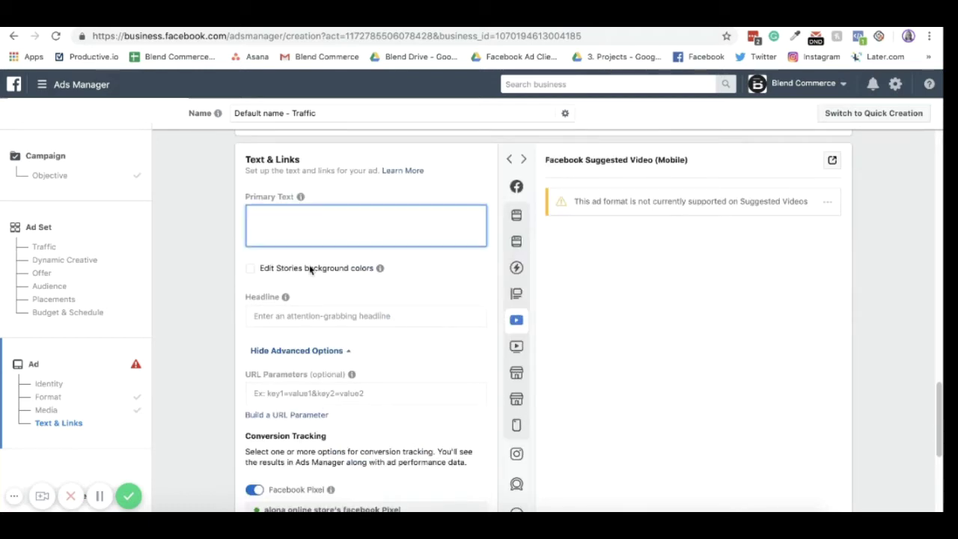
scroll(328, 273, down, 2)
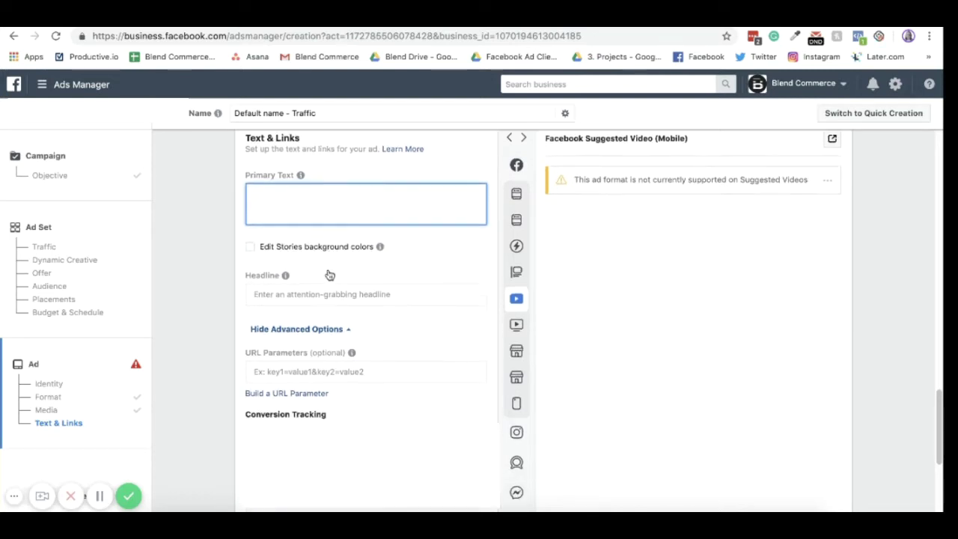
click(410, 235)
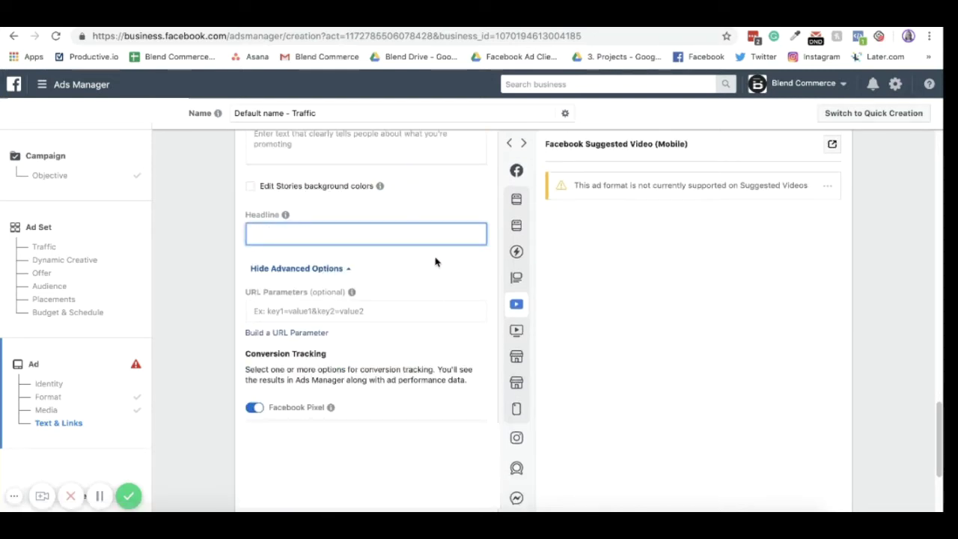
click(431, 274)
scroll(439, 291, down, 2)
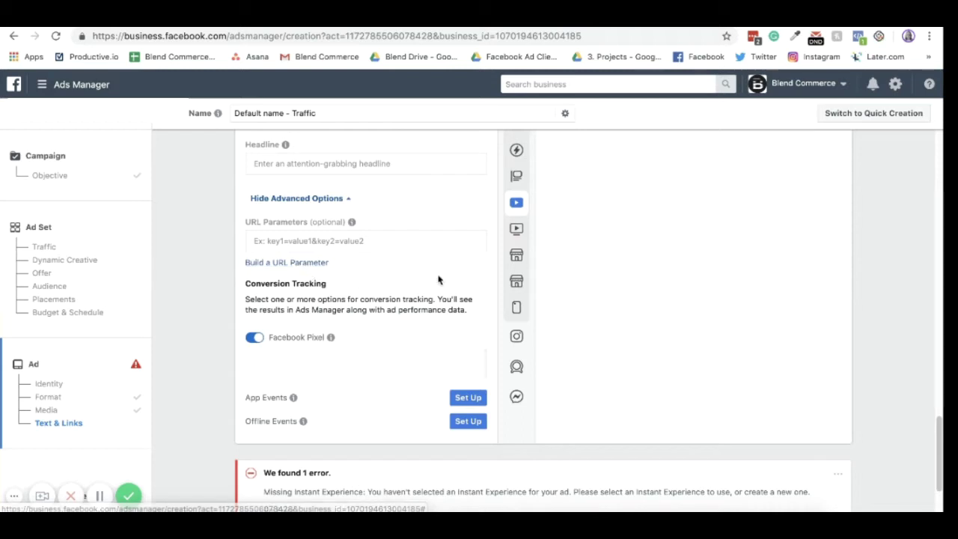
scroll(439, 278, down, 3)
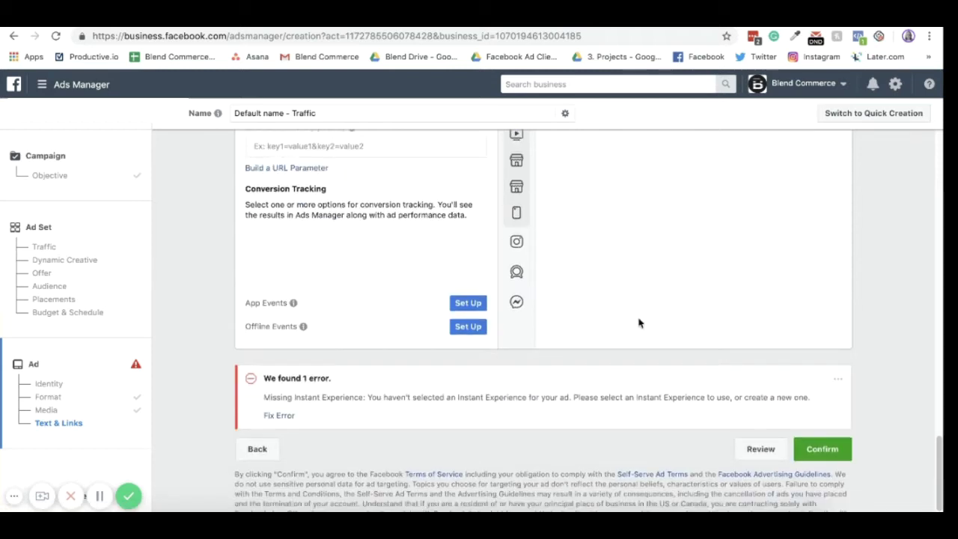